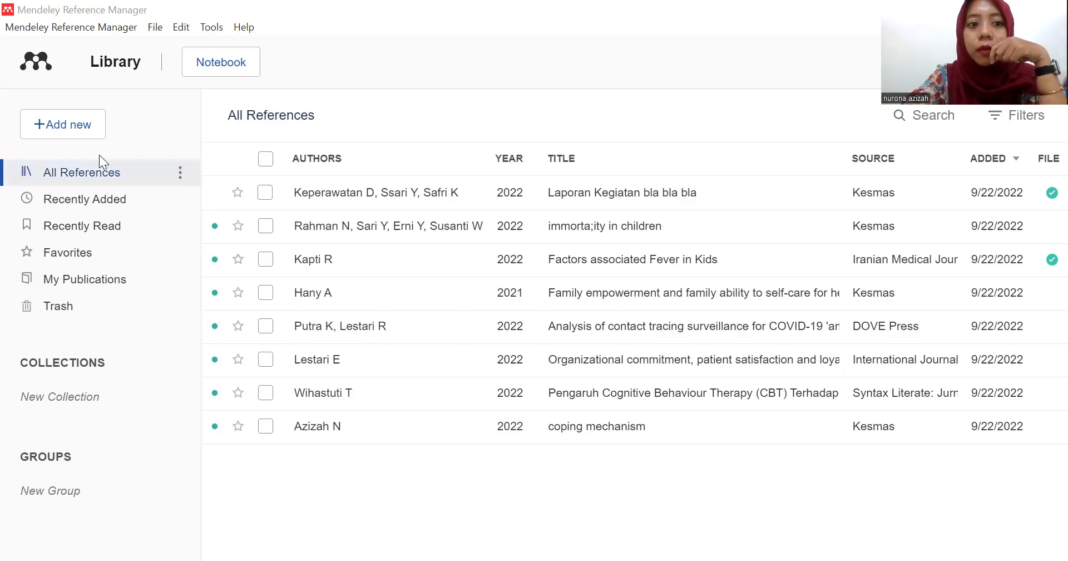
Step: Import the PDF file dmso-8-347 from the computer's Downloads folder into the library
click(76, 127)
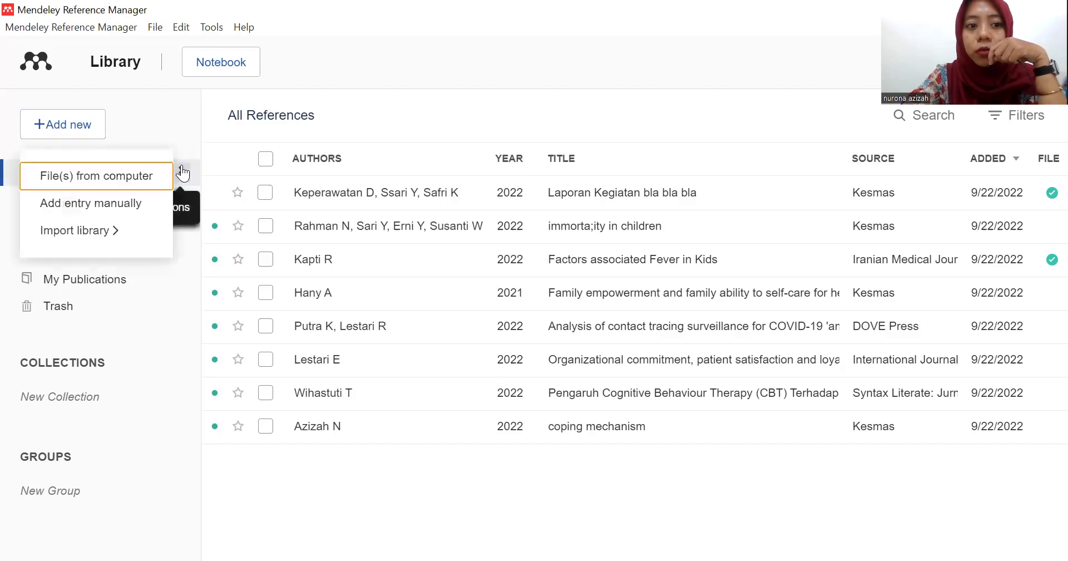
mouse_move(133, 238)
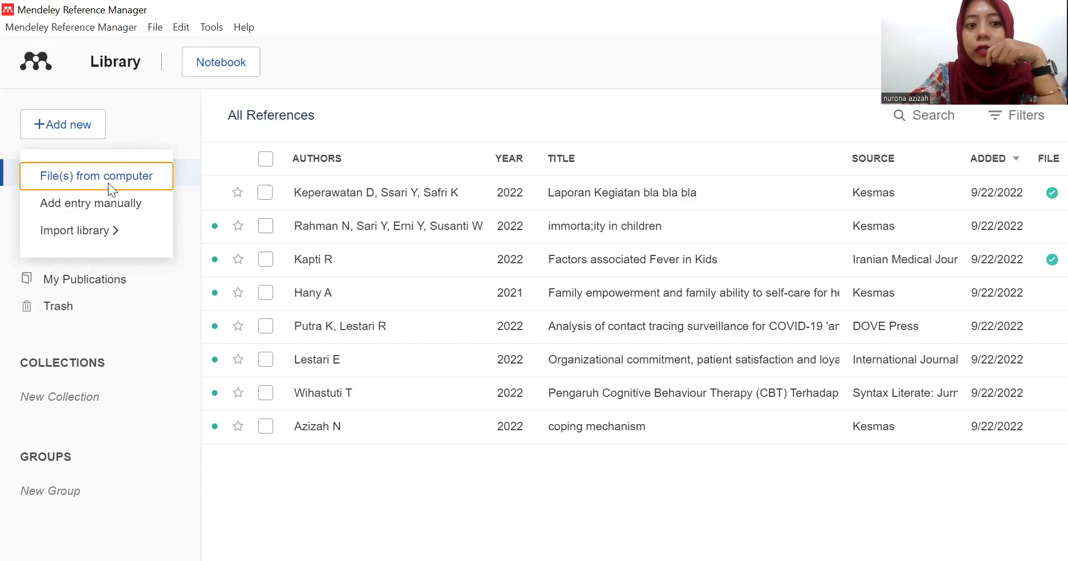
click(108, 182)
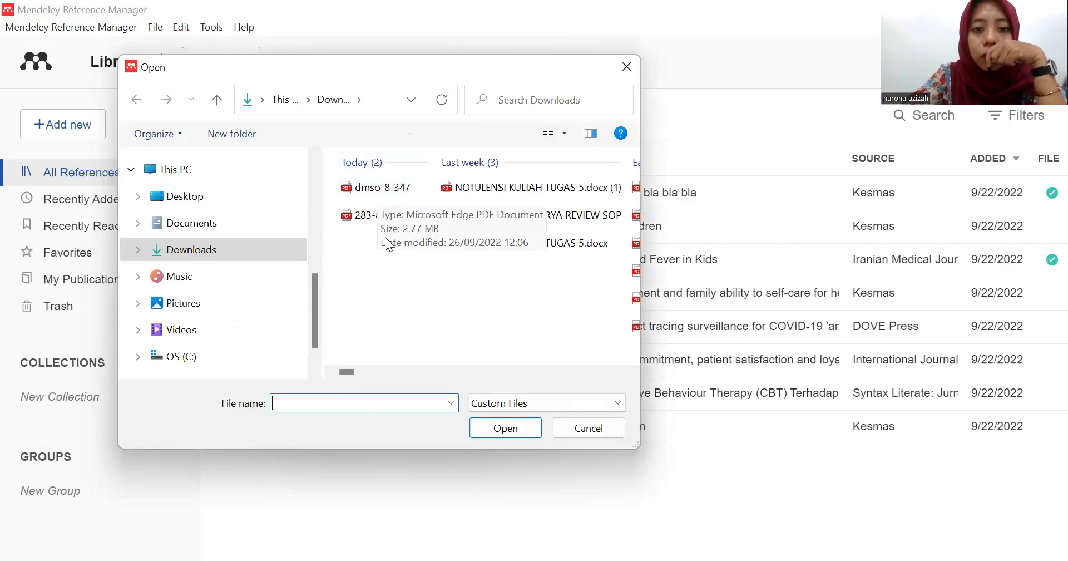
click(379, 192)
key(Return)
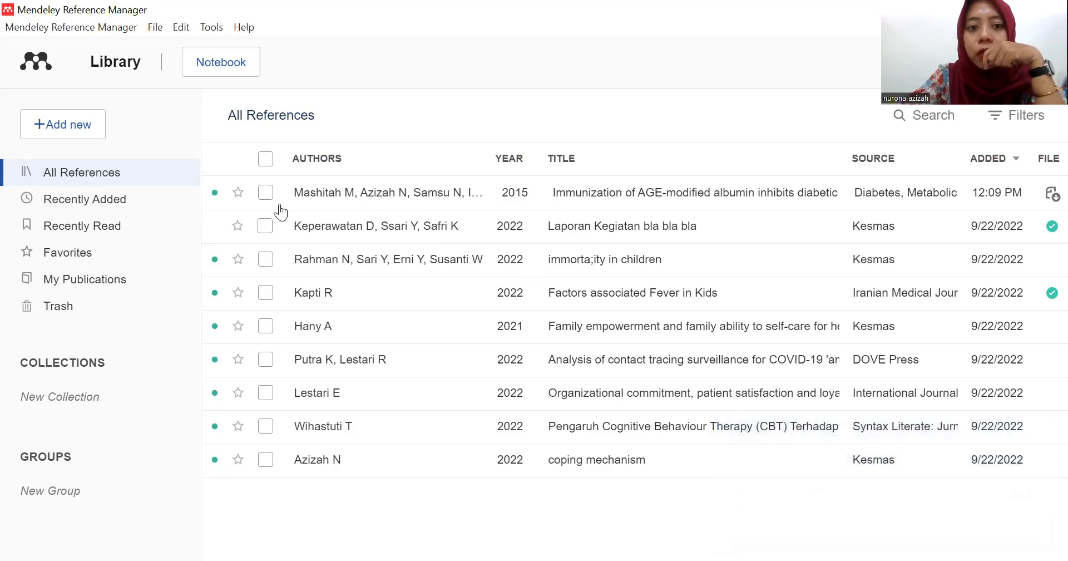
Step: Examine the imported AGE-modified albumin article's details, from its abstract to its attached file and identifiers, and close them
click(585, 181)
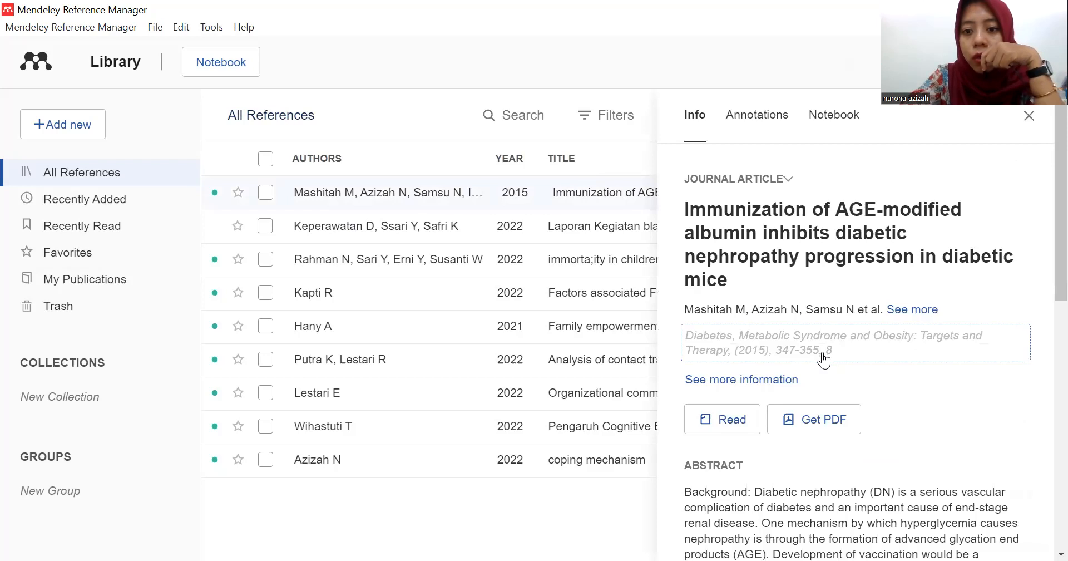
scroll(823, 356, down, 3)
scroll(823, 352, down, 6)
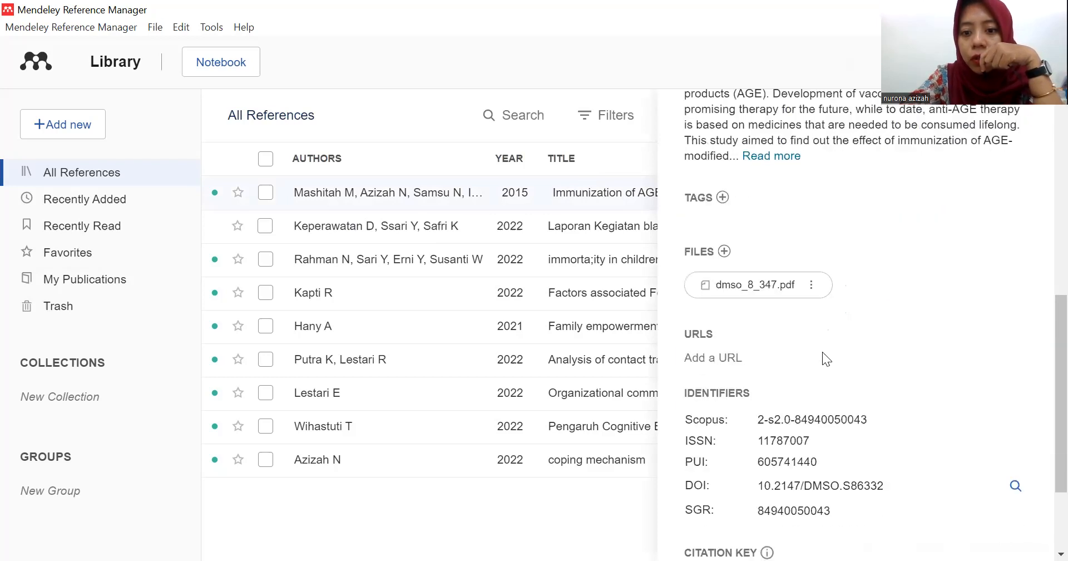
scroll(822, 351, down, 1)
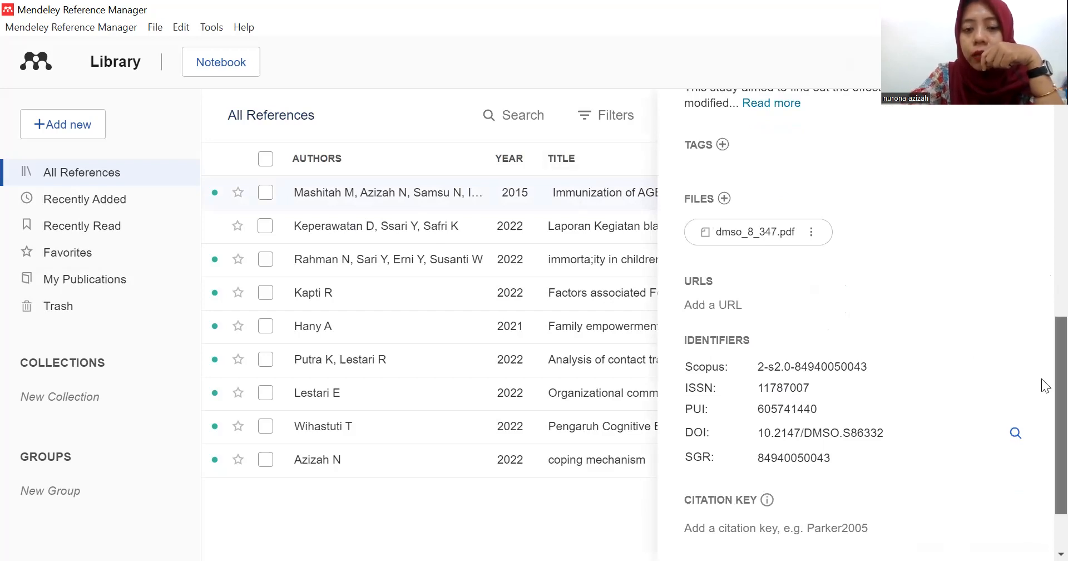
scroll(1044, 195, up, 5)
scroll(1044, 167, up, 5)
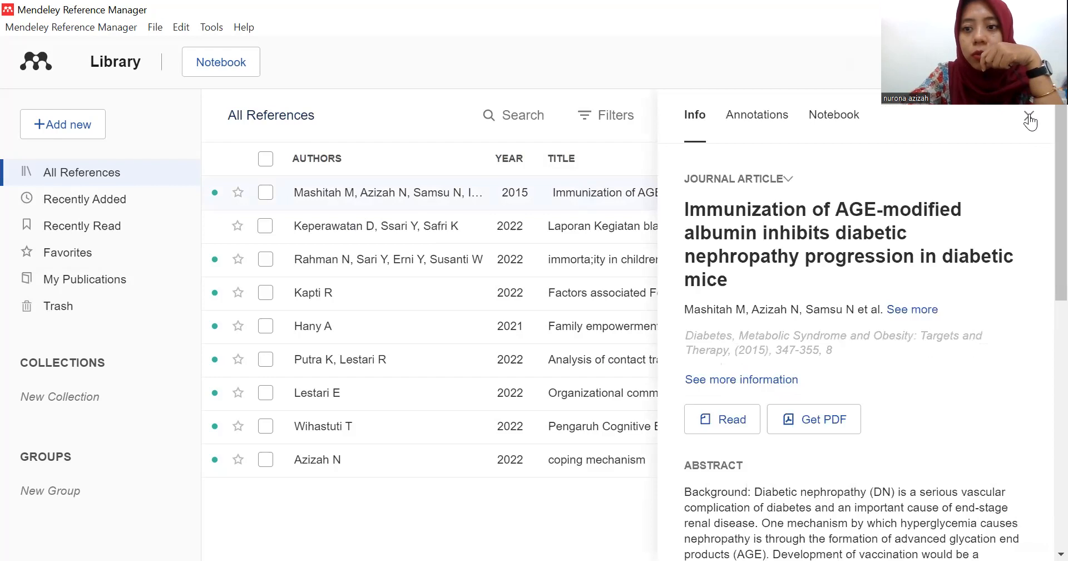
click(1028, 115)
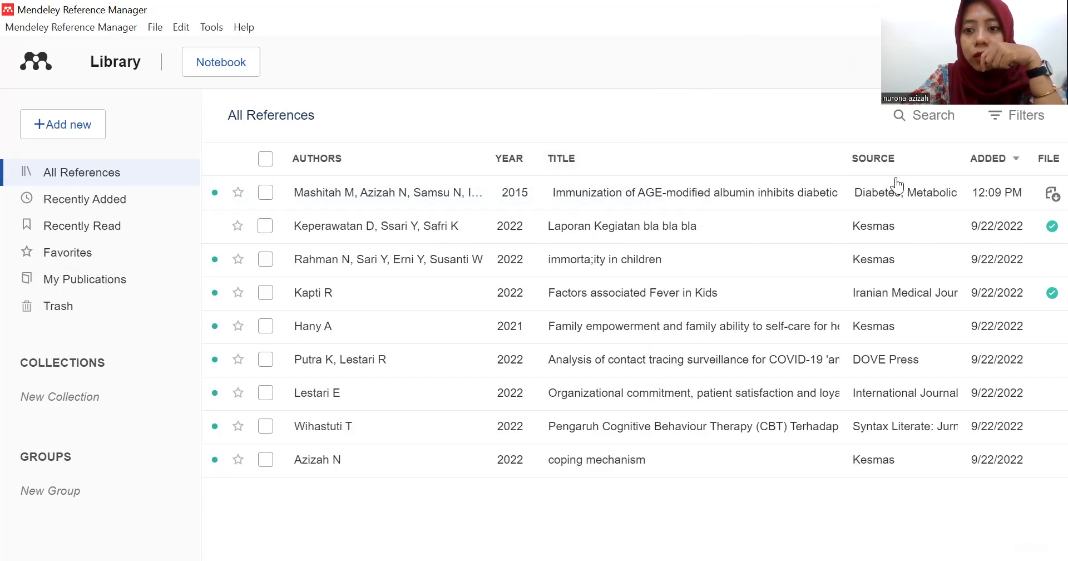
Step: Start a manual journal article entry titled "Imunisasi AGE-BSA Mempengaruhi Kadar Glukosa Darah, AGE dan Antibodi Anti AGE Serum pada Mencit Diabetik Nefropati"
click(81, 124)
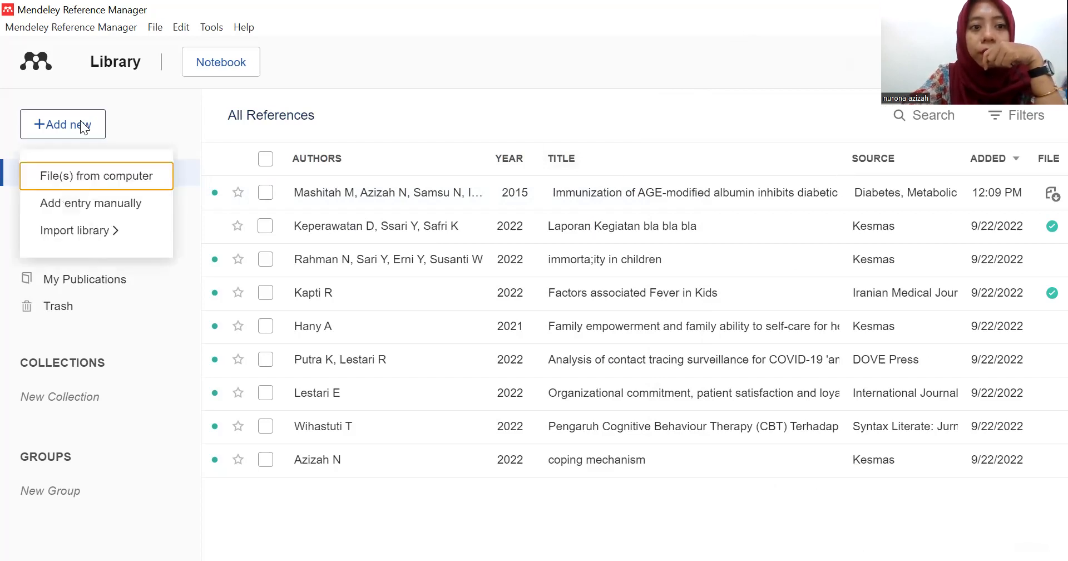
click(108, 209)
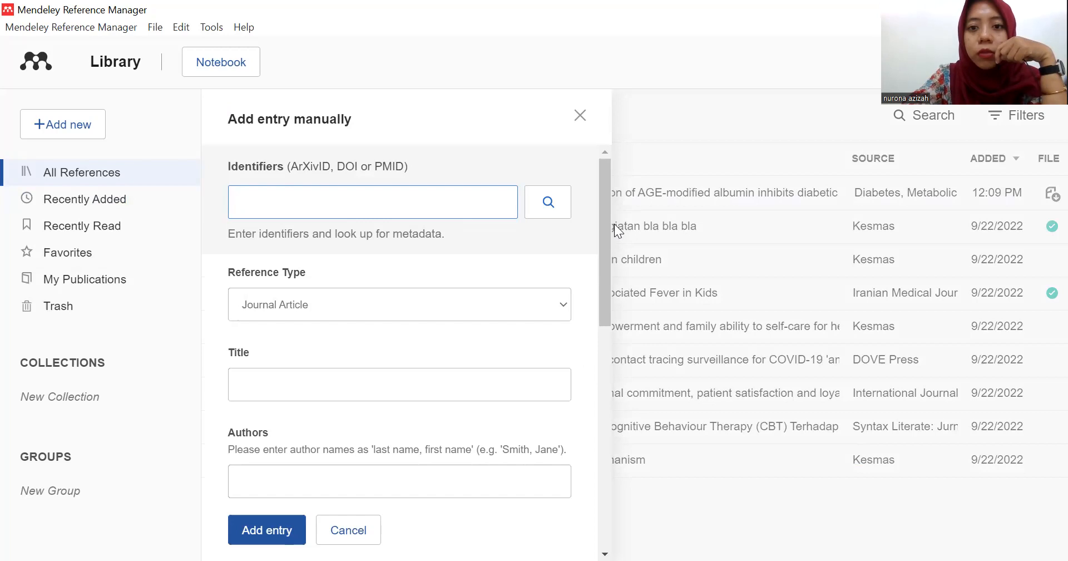
key(alt+Tab)
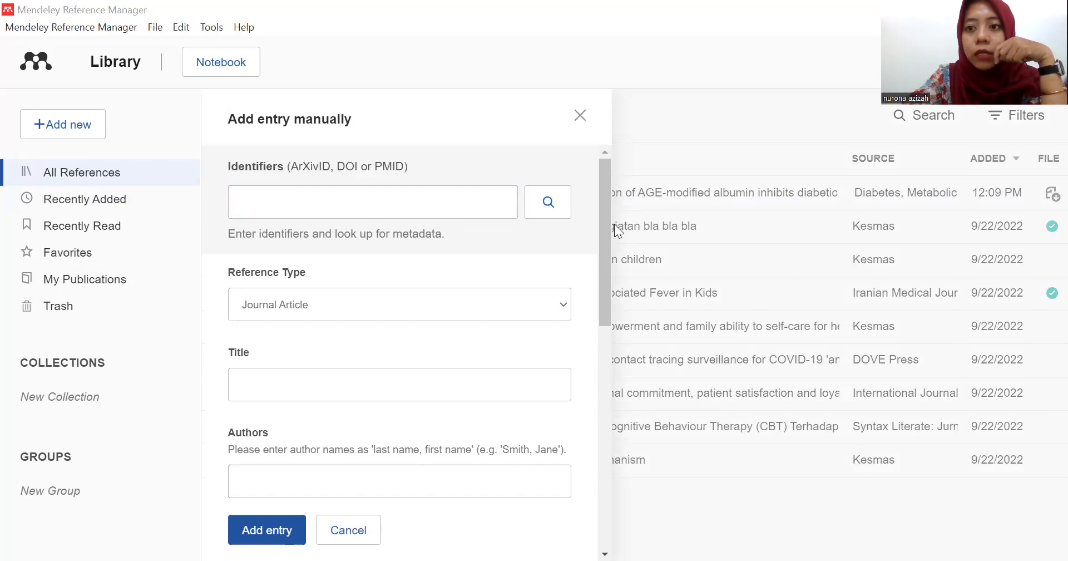
key(alt+Tab)
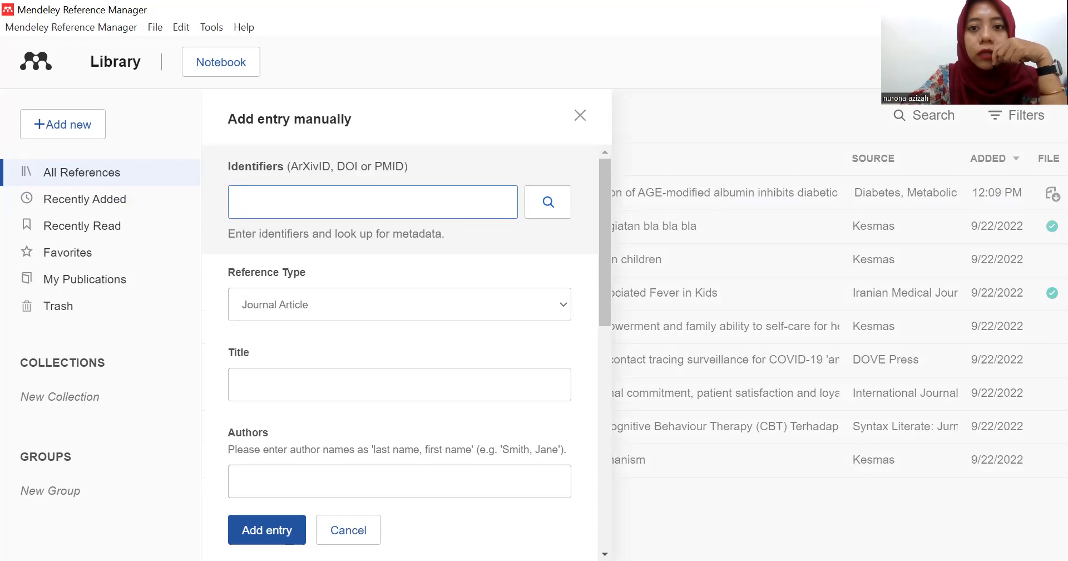
key(alt+Tab)
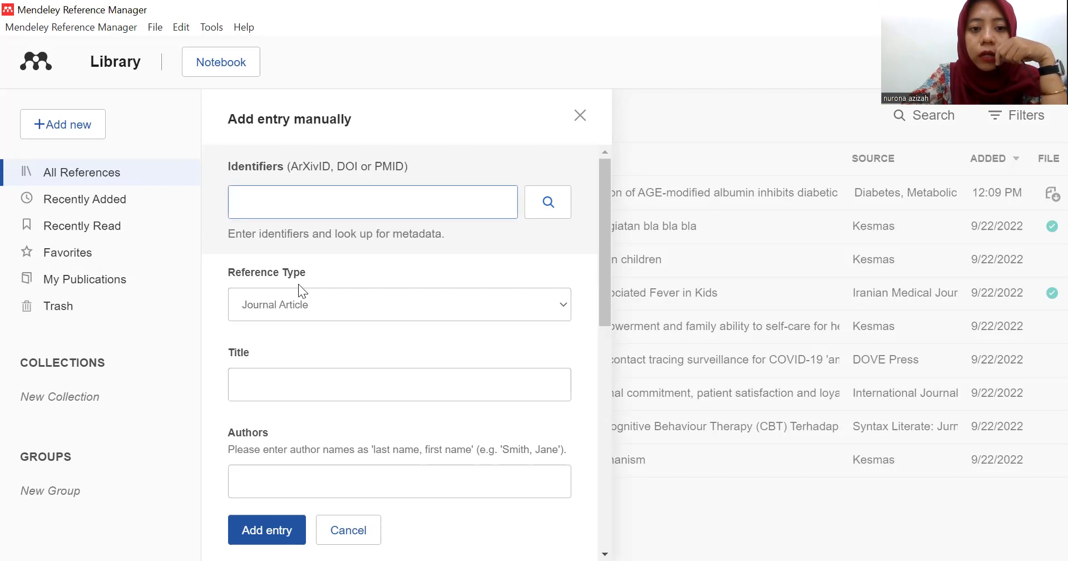
click(296, 305)
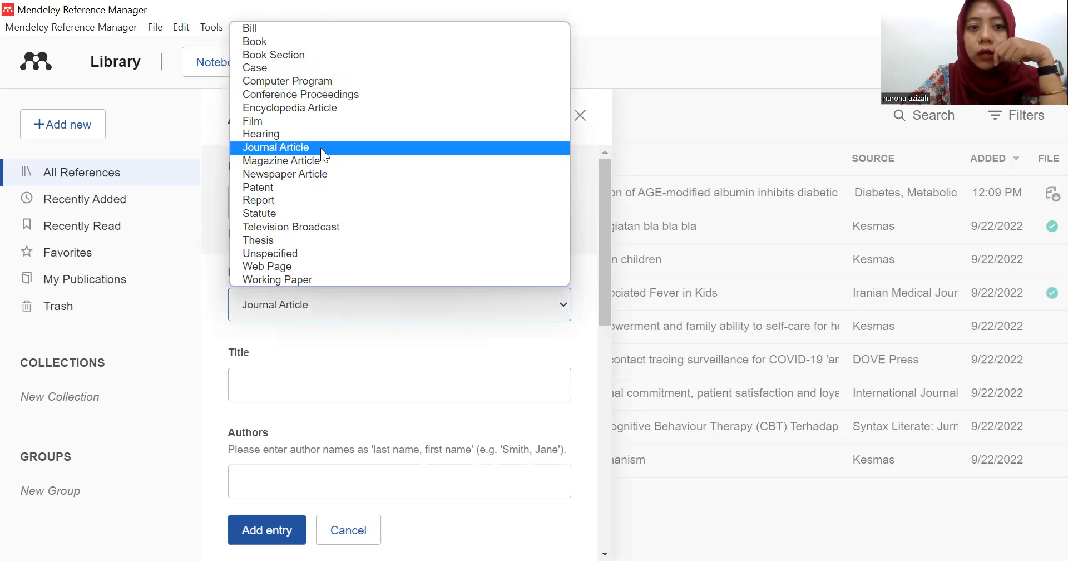
click(285, 392)
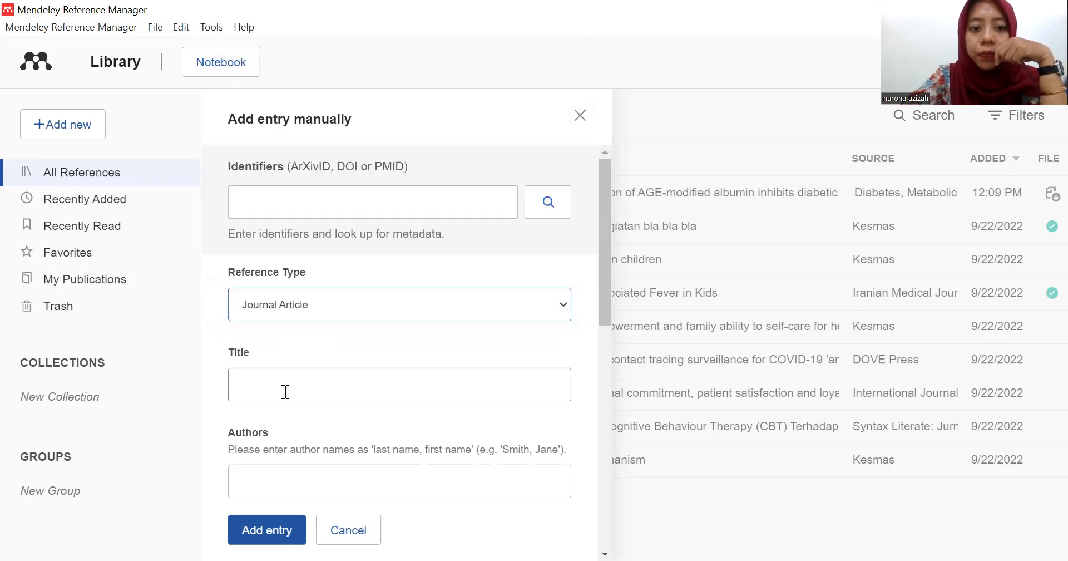
key(ctrl+v)
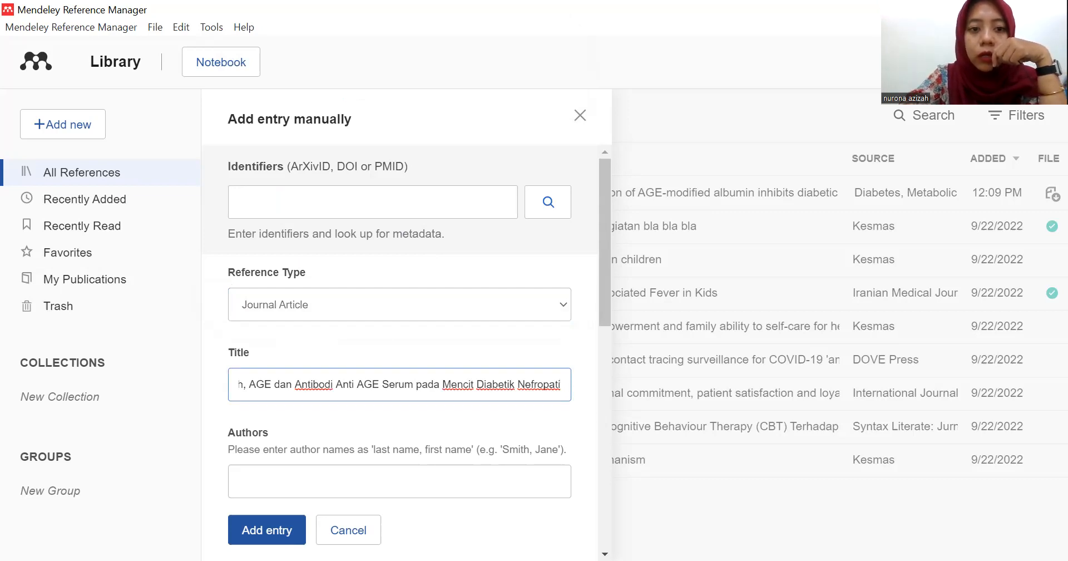
Step: Enter the article's copied author list as the authors and rearrange the first author as last name, first name
key(alt+Tab)
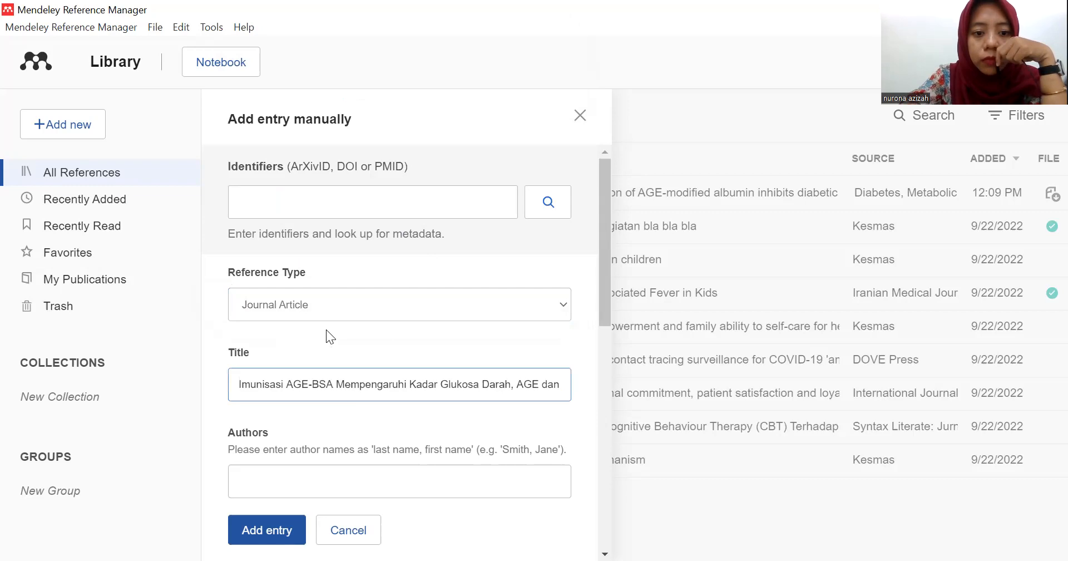
scroll(349, 402, down, 4)
click(322, 281)
text(Nurona Azizah, Musthika Wida Mashitah, Nur Samsu)
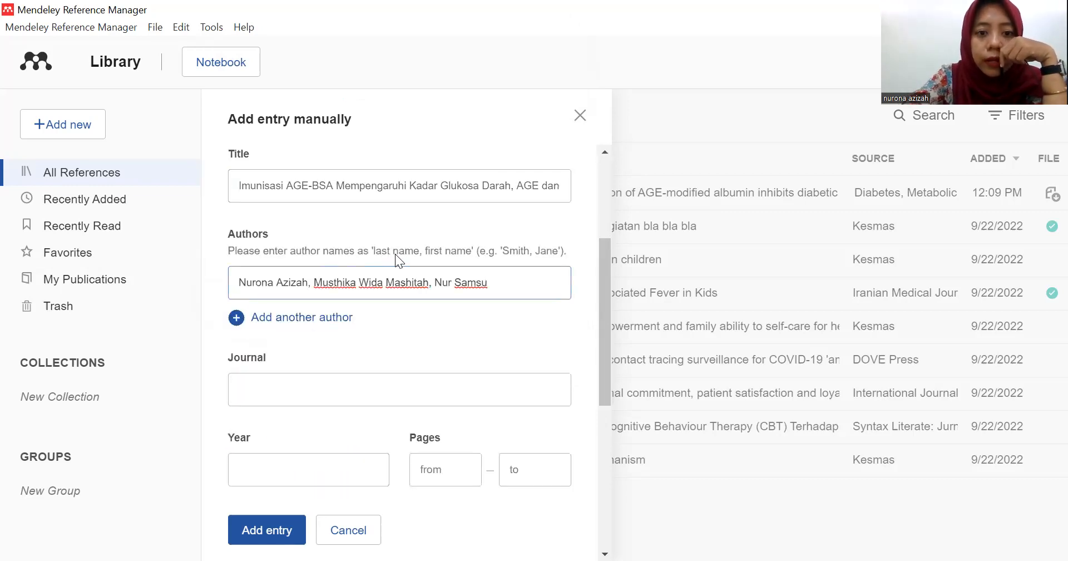
drag(277, 282, 209, 284)
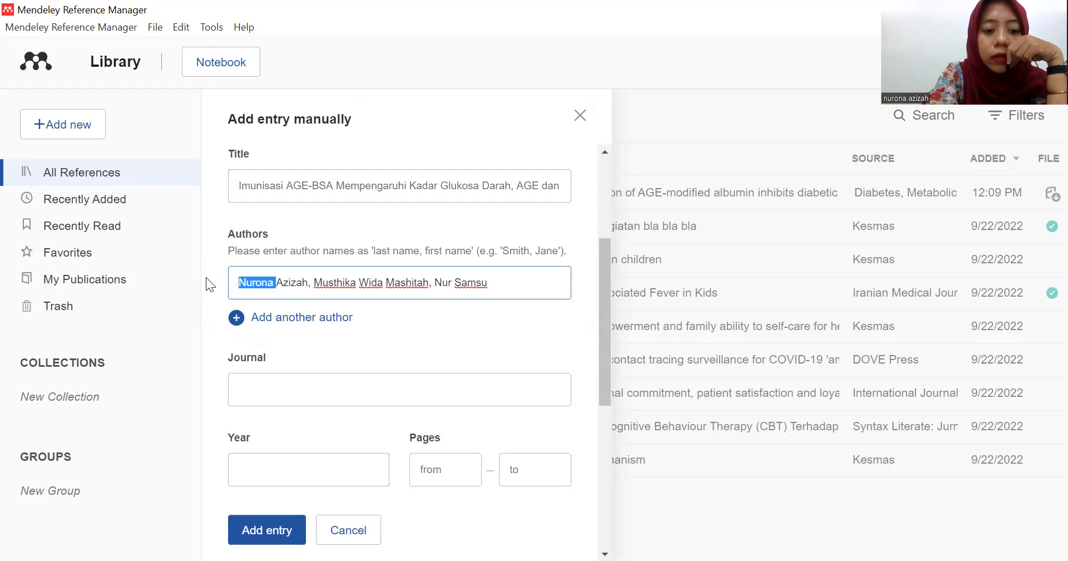
key(BackSpace)
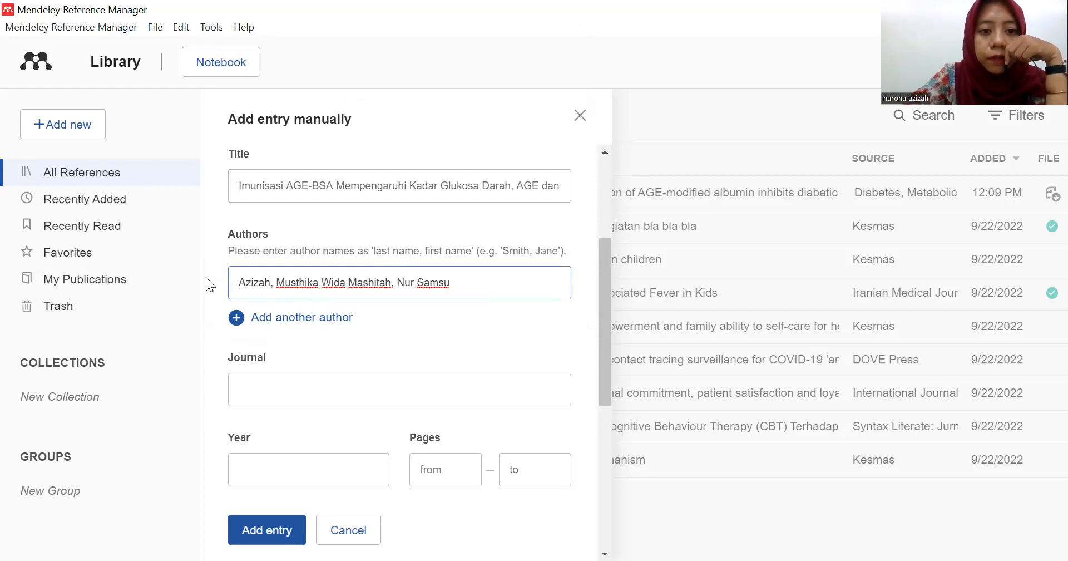
key(ctrl+Right)
text(Nurona)
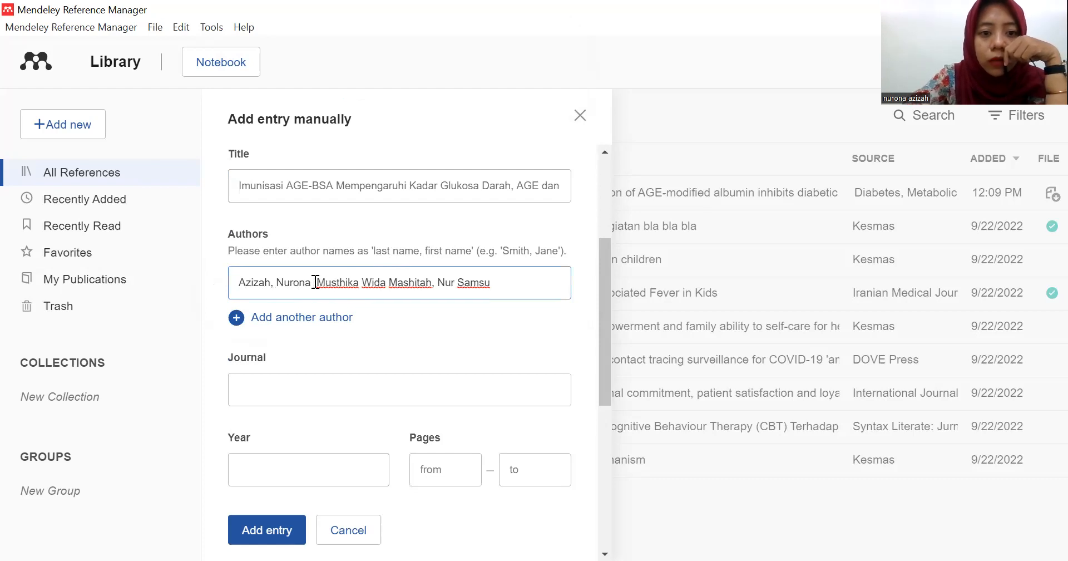
Step: Move the other two authors' names out of the first author entry into a second author entry
drag(311, 282, 655, 282)
key(ctrl+c)
key(BackSpace)
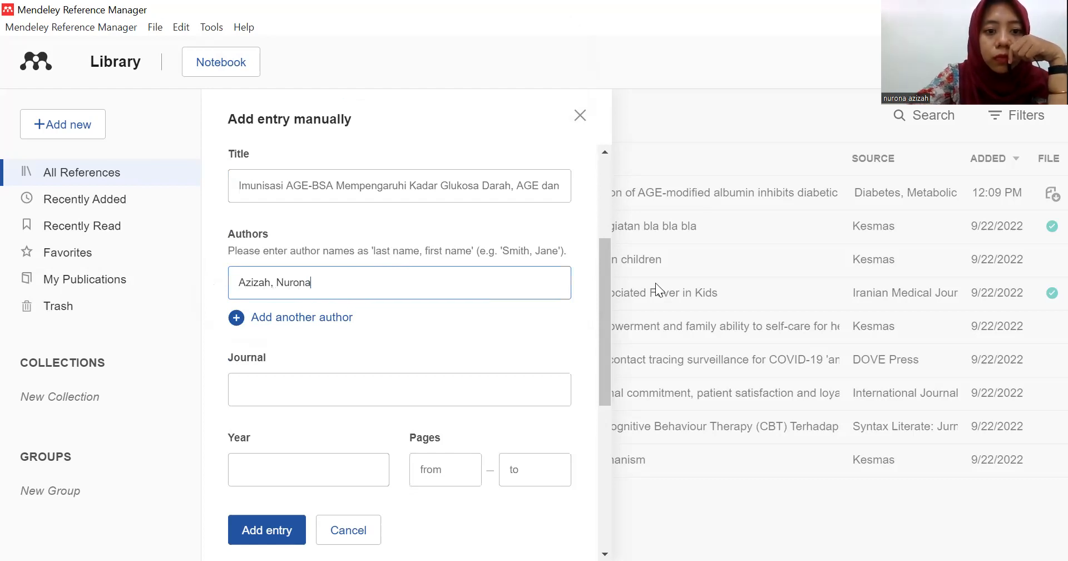
click(296, 316)
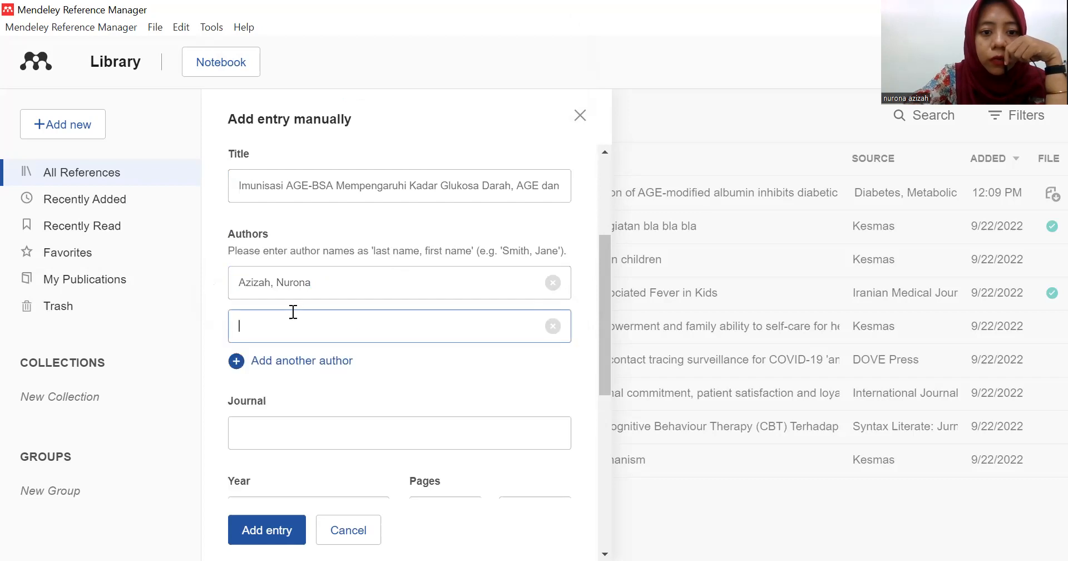
key(ctrl+v)
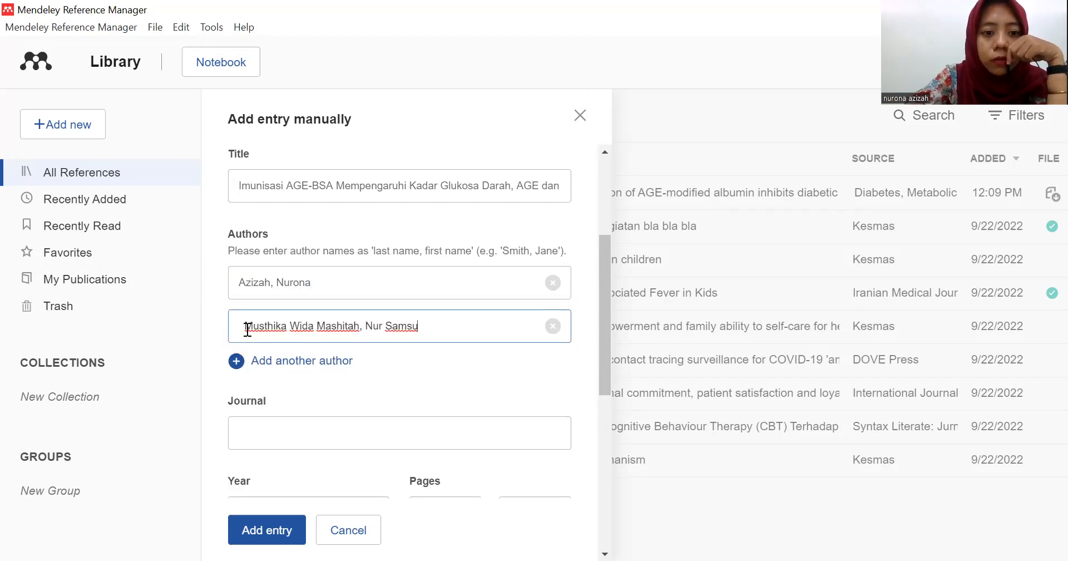
Step: Rearrange the second author's name as last name, first name, separated by a comma and without a leading space
double_click(341, 325)
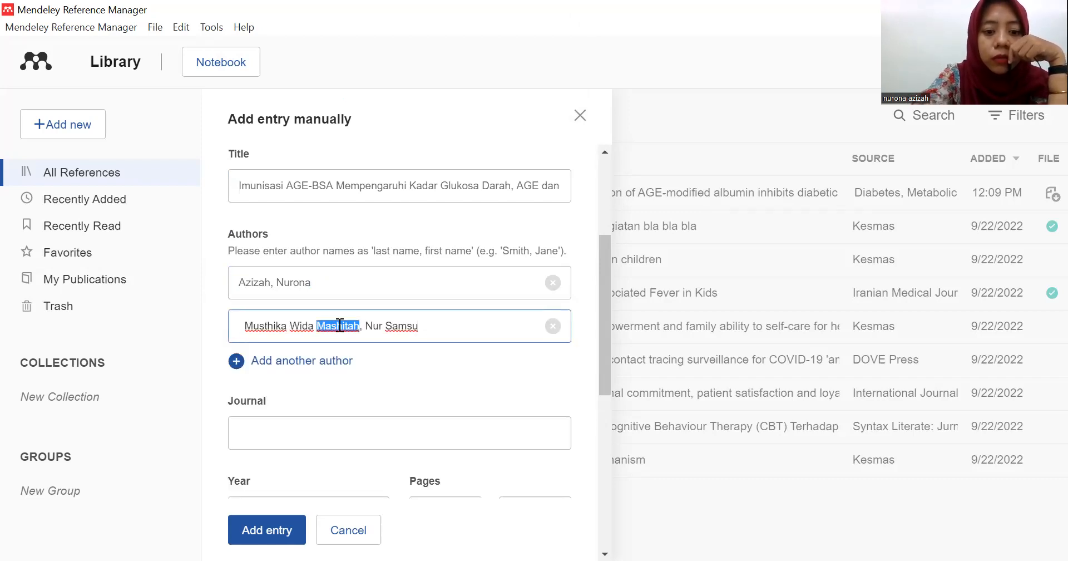
text(x)
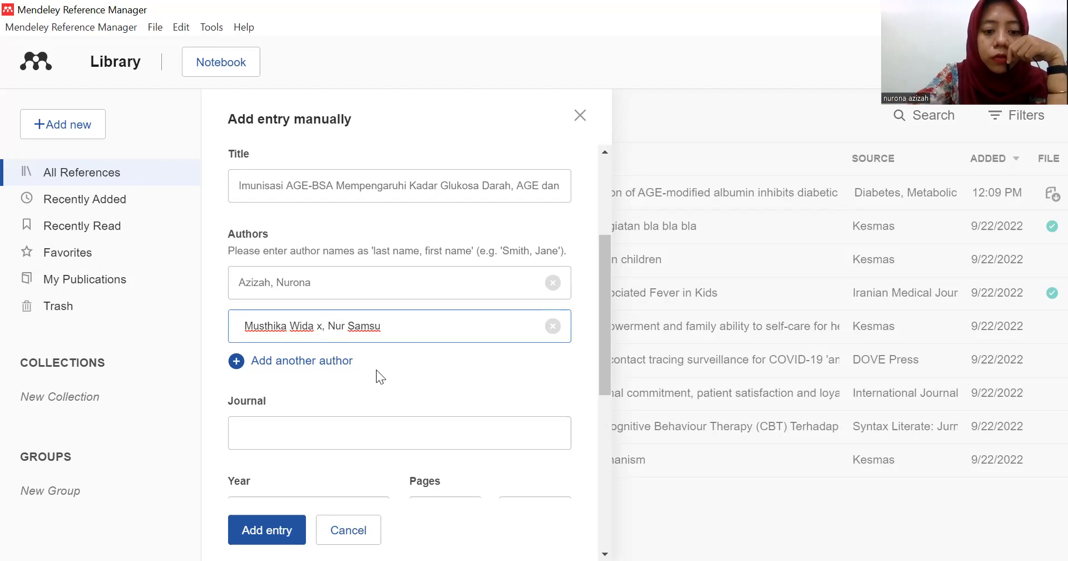
key(ctrl+z)
key(BackSpace)
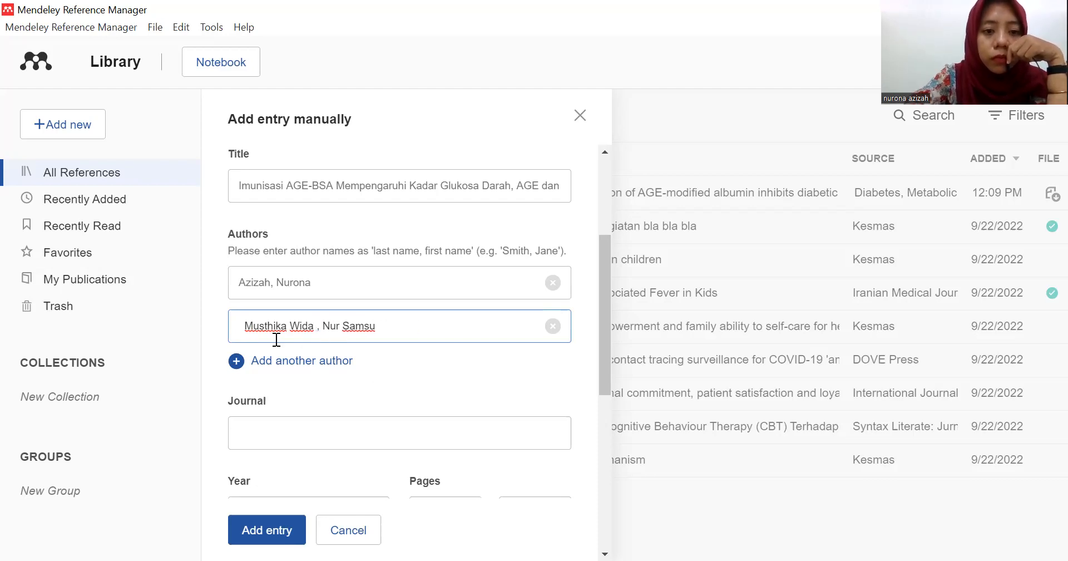
key(ctrl+z)
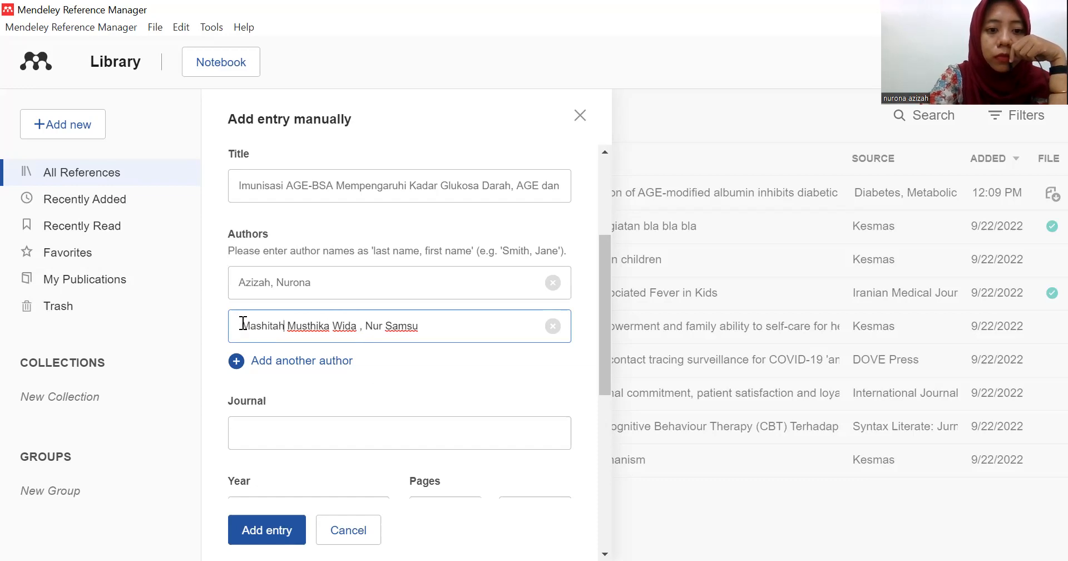
key(BackSpace)
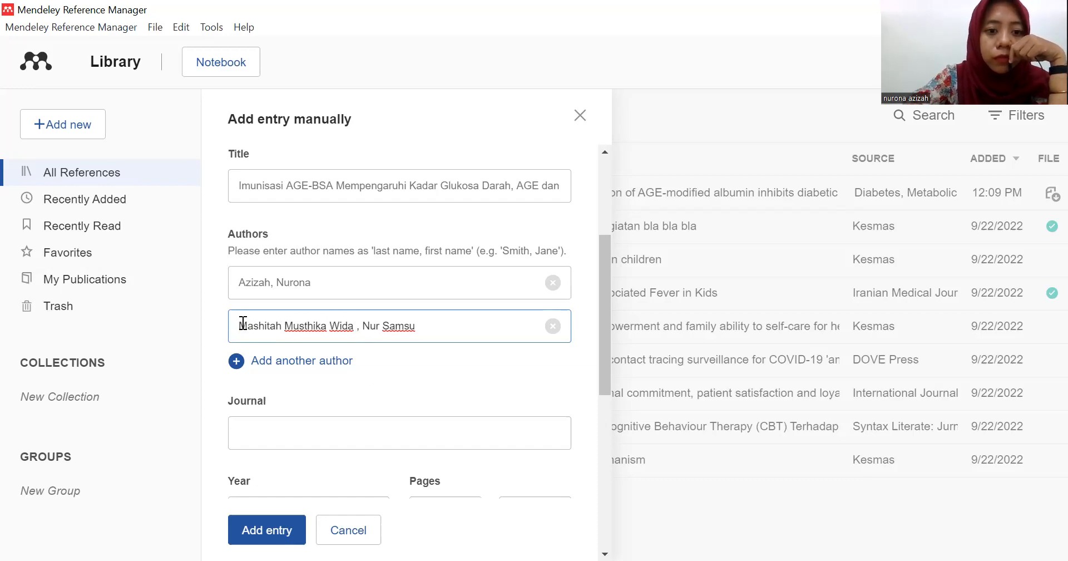
click(281, 327)
text(,)
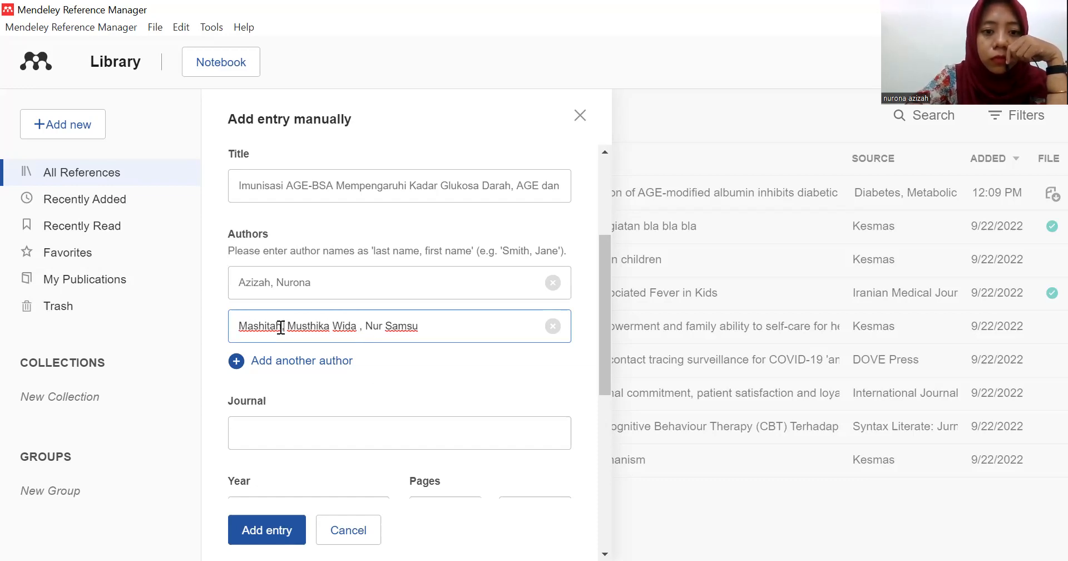
Step: Move the third author's name out of the second author entry into a new third author entry
drag(358, 329, 542, 315)
key(ctrl+c)
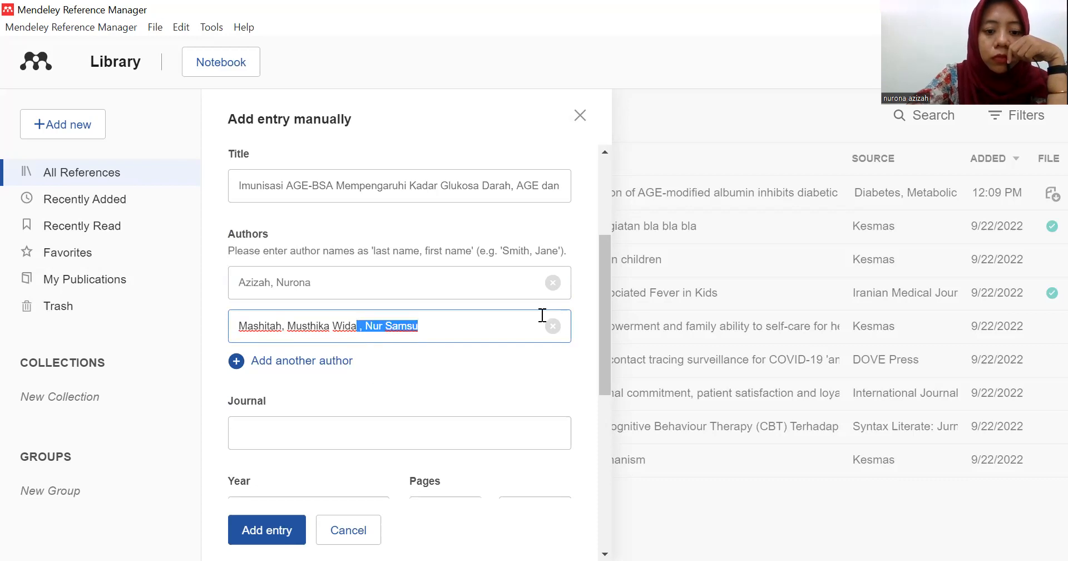
key(BackSpace)
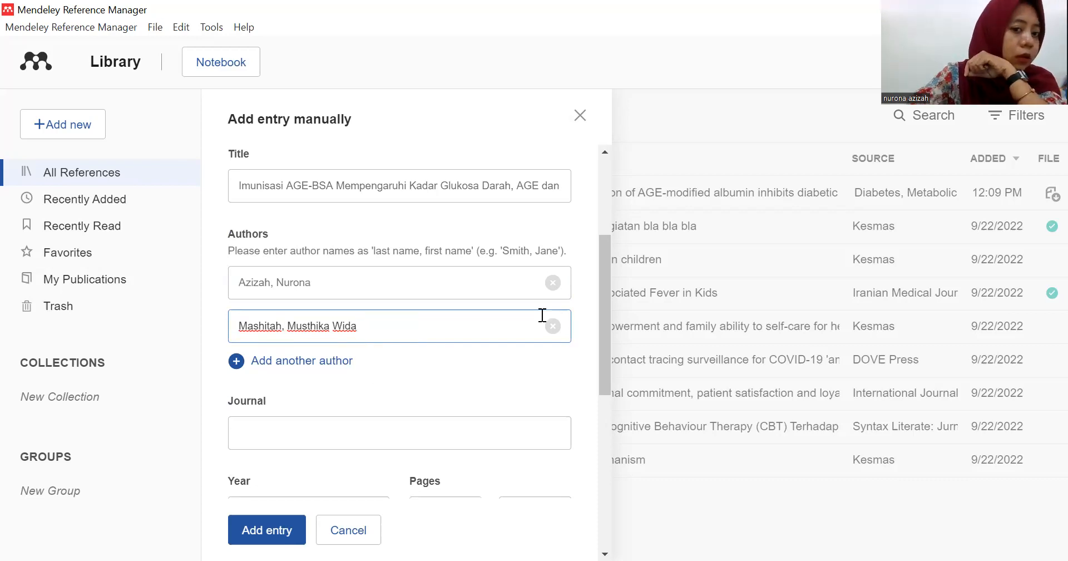
click(306, 361)
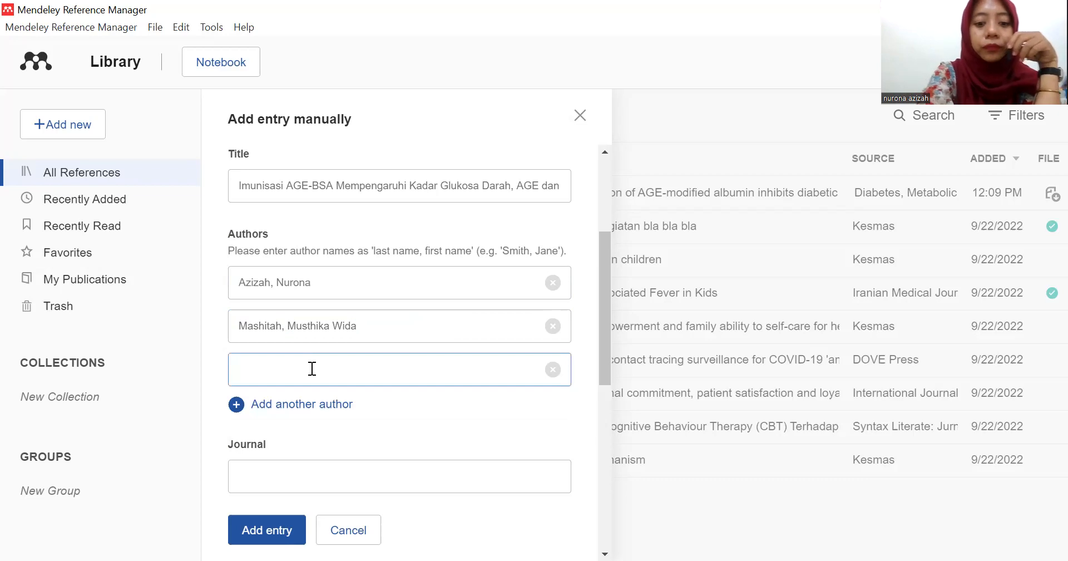
key(ctrl+v)
Step: Rearrange the third author's name as last name, first name, placing the last name before the comma
double_click(269, 371)
key(ctrl+x)
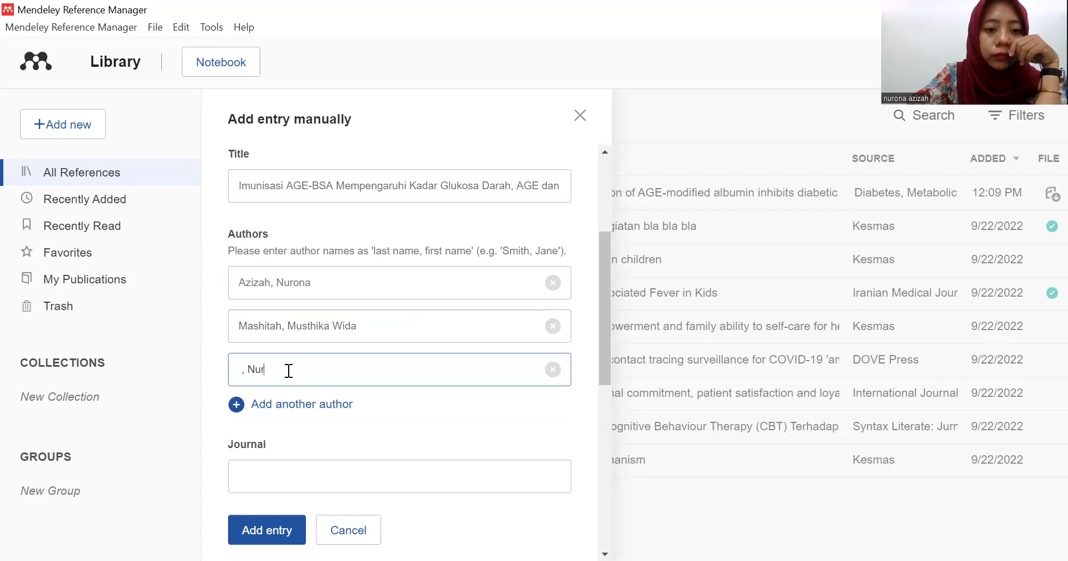
key(Home)
key(ctrl+v)
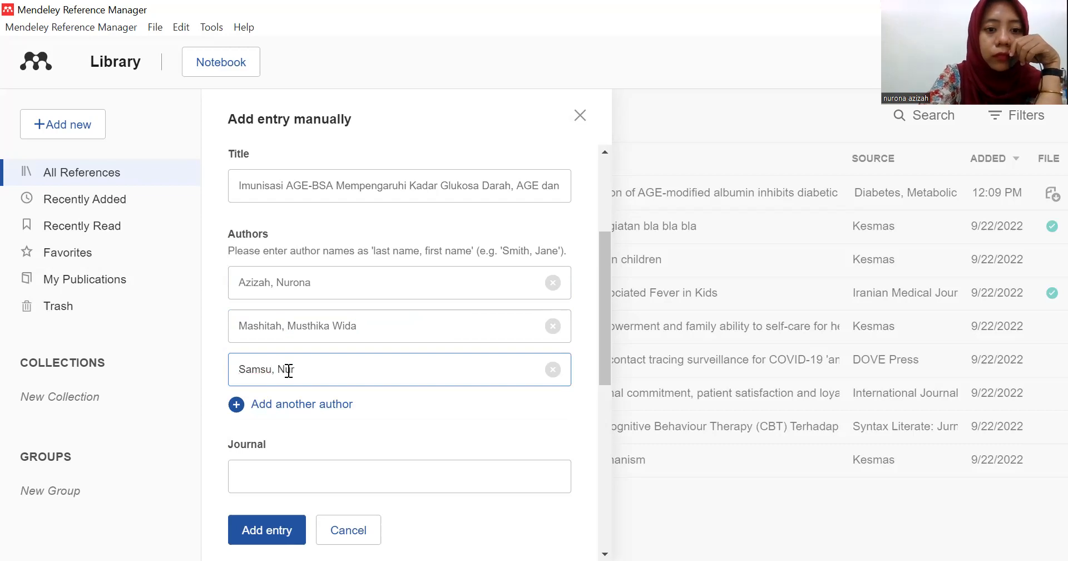
click(314, 359)
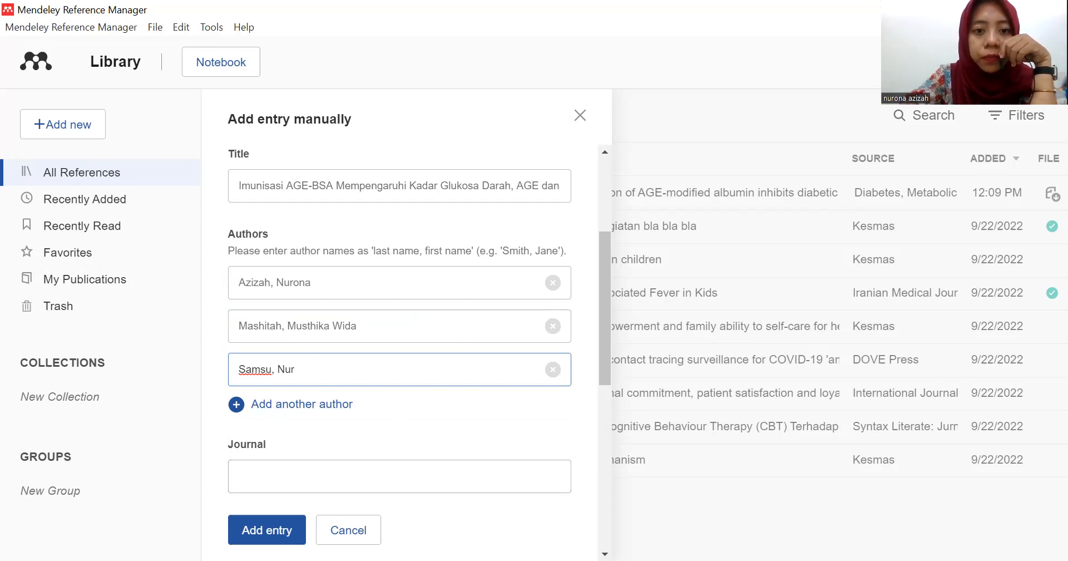
Step: Enter "Jurnal Al Azhar Indonesia" as the article's journal
key(alt+Tab)
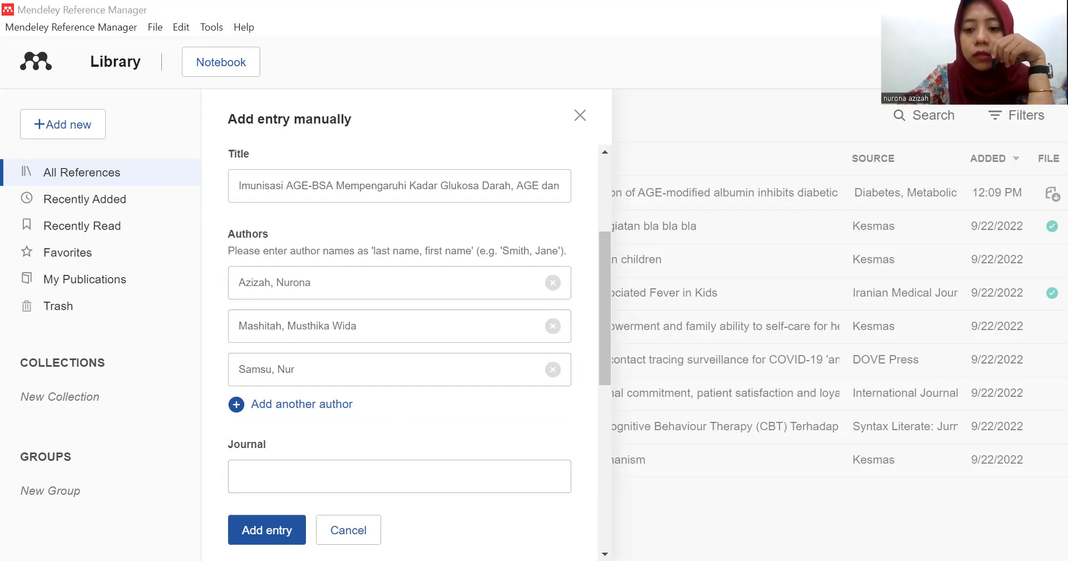
click(331, 470)
text(Jurnal)
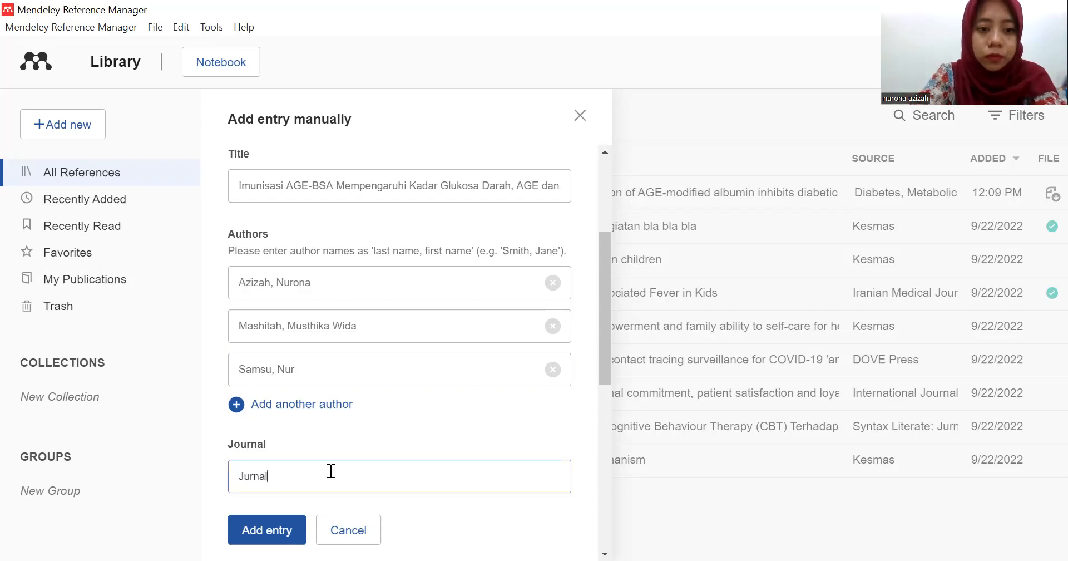
text( Al Azha)
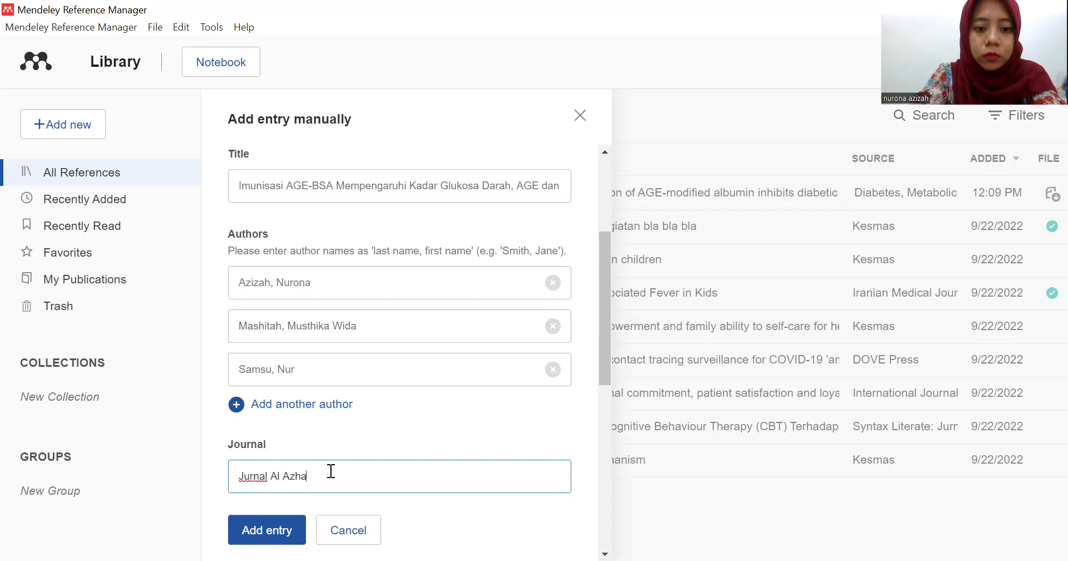
text(r Indonesia)
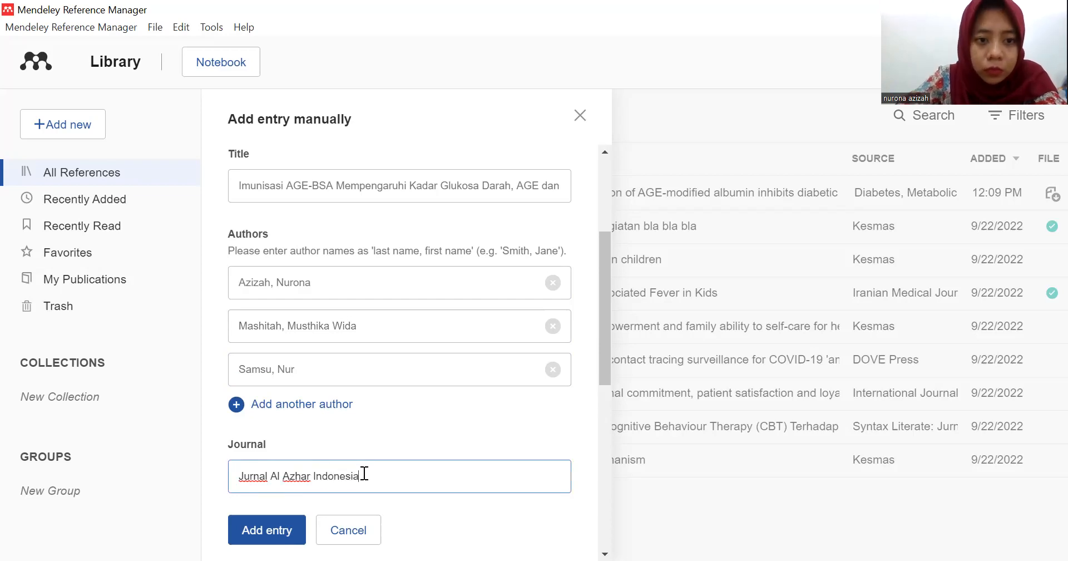
Step: Set the article's year to 2018, the volume to 4 and the issue to 3
scroll(365, 444, down, 3)
click(312, 370)
text(2018)
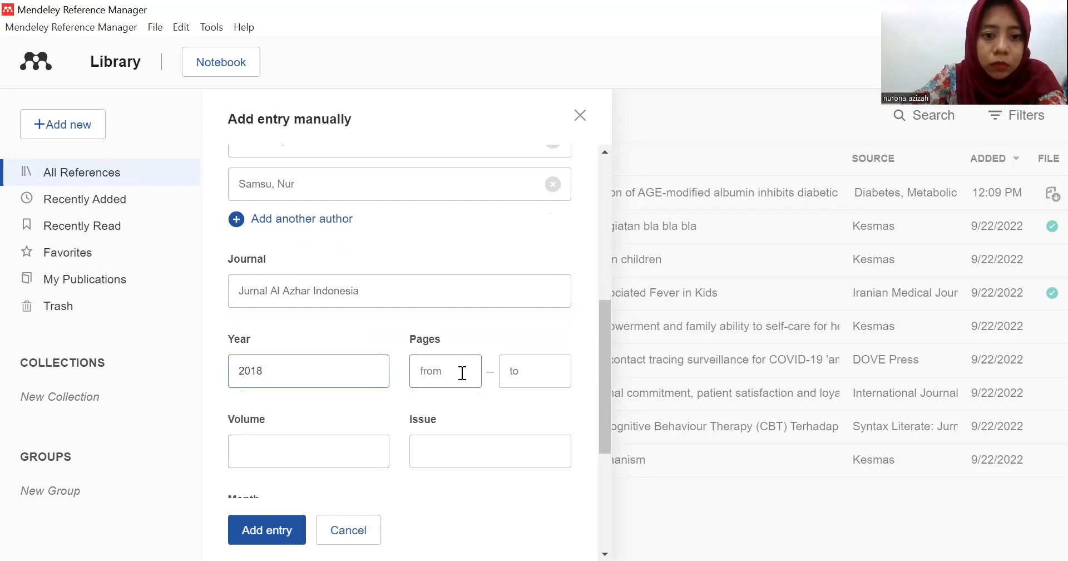
click(302, 447)
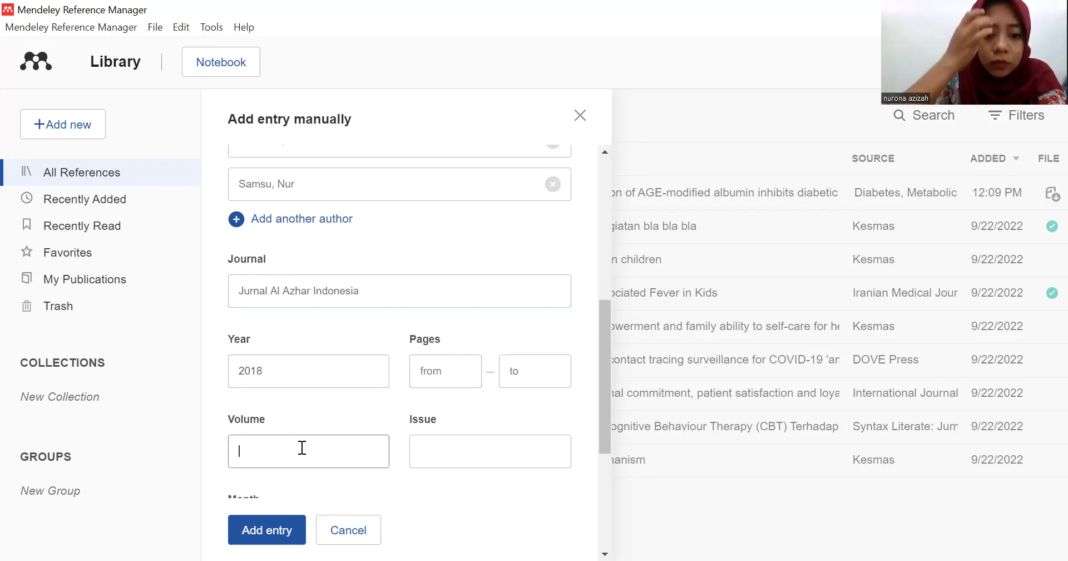
text(4)
click(457, 446)
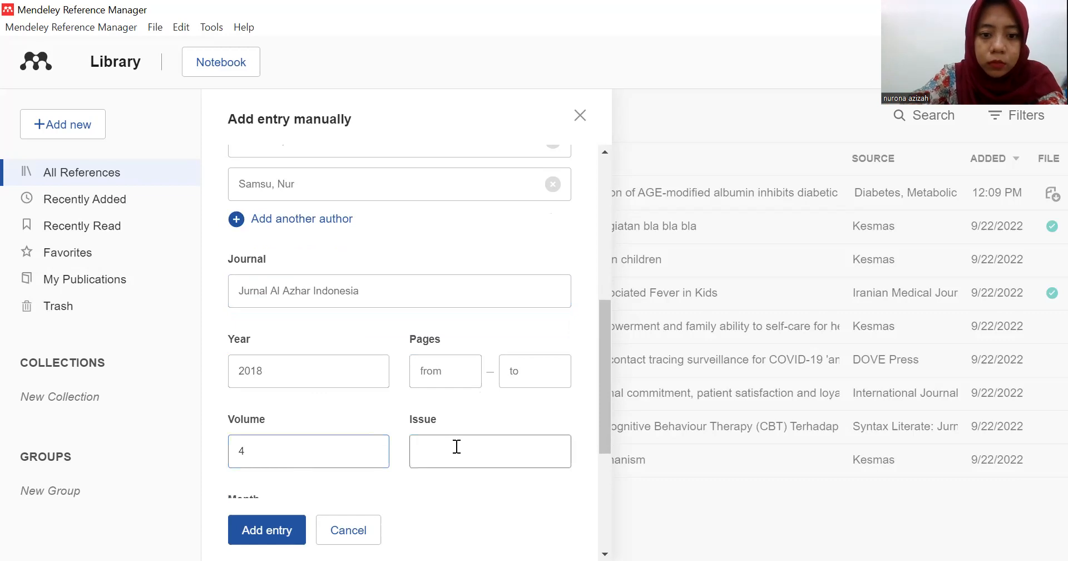
text(3)
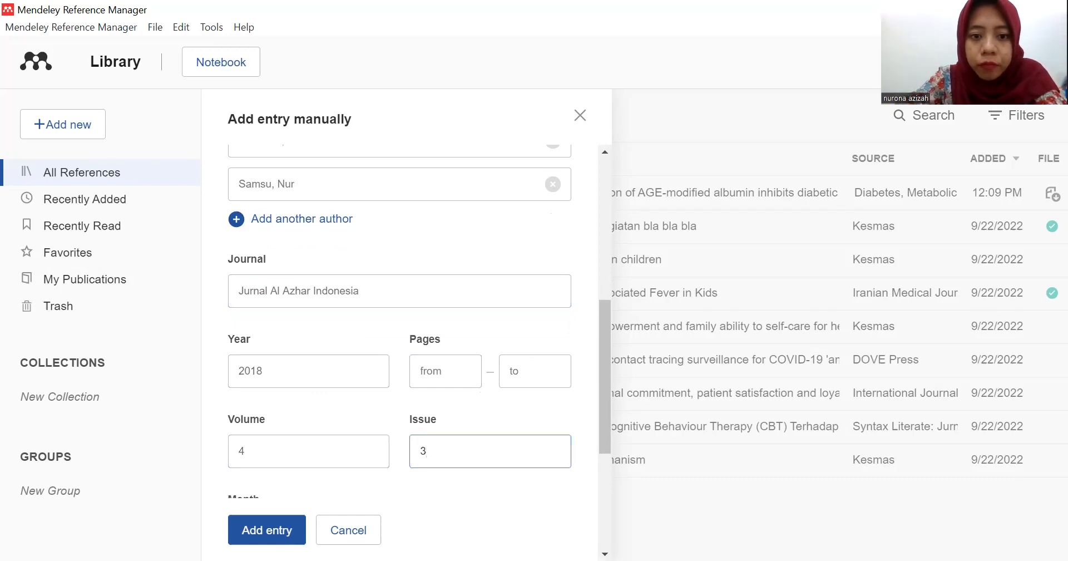
Step: Review the completed manual entry form and add the journal article to the library
key(alt+Tab)
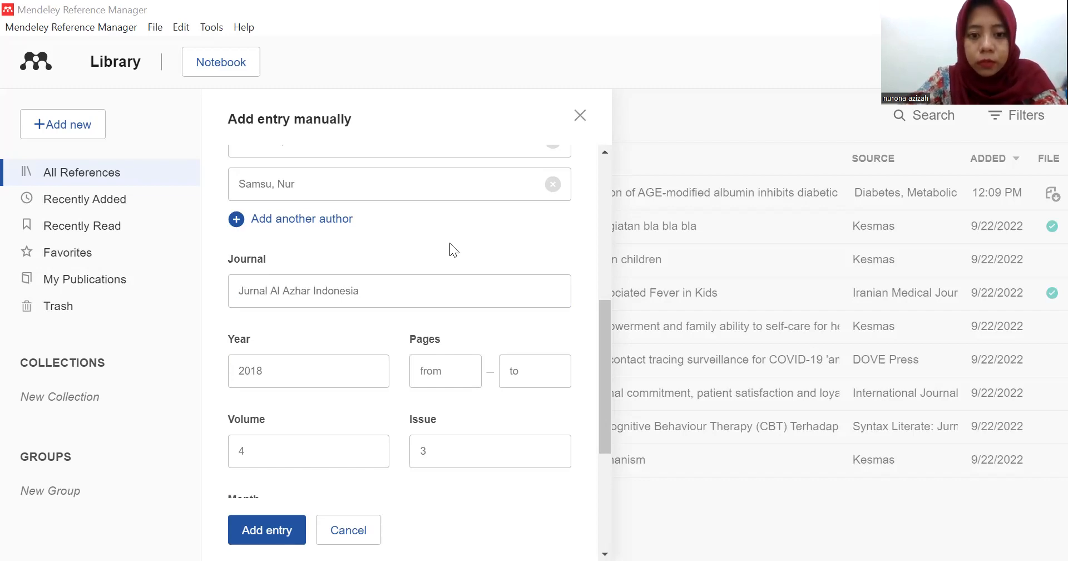
click(359, 276)
scroll(347, 231, up, 7)
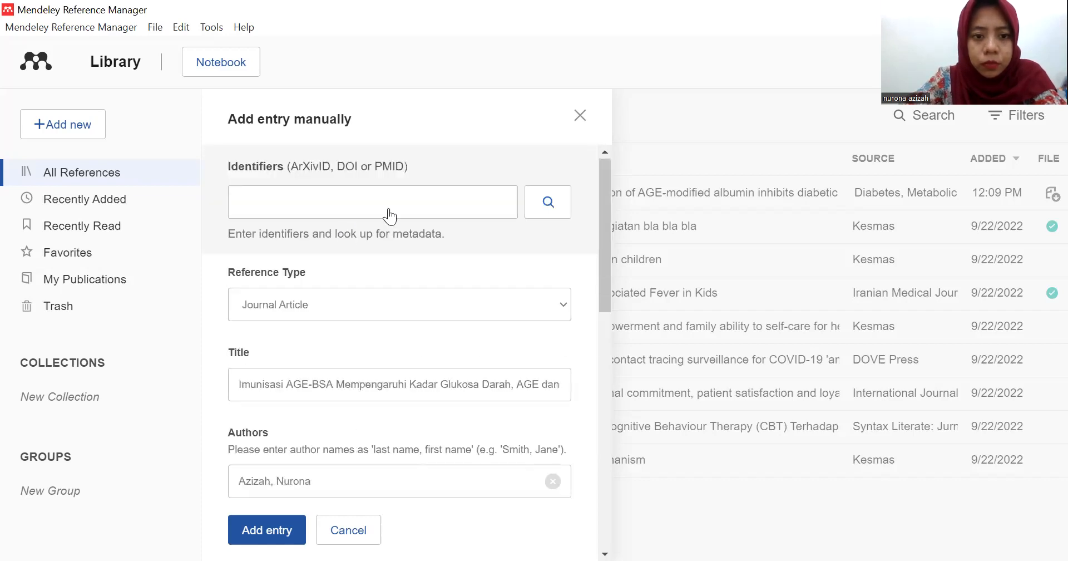
scroll(426, 360, down, 9)
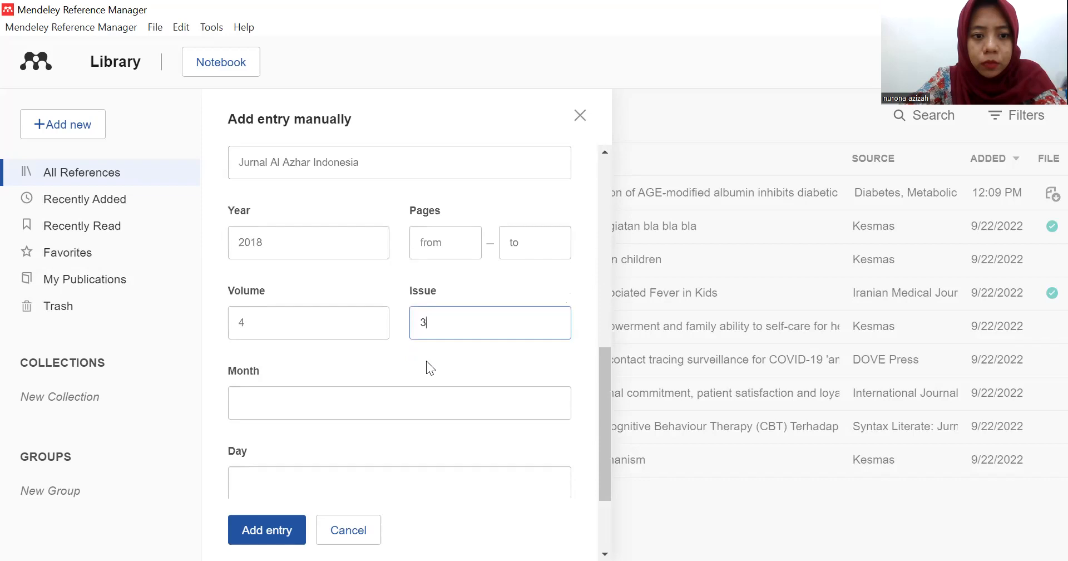
scroll(430, 367, down, 2)
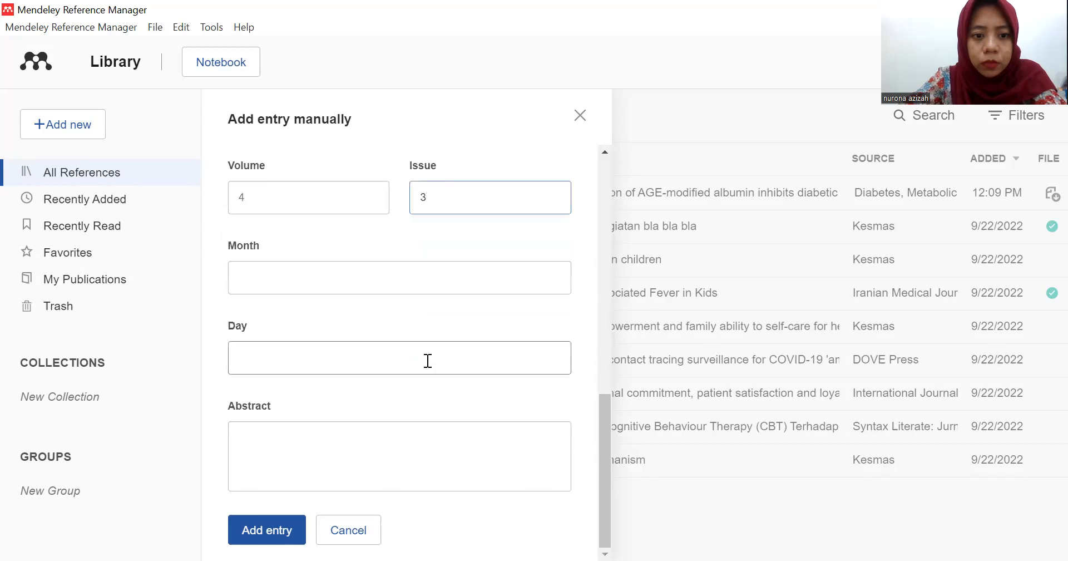
click(257, 533)
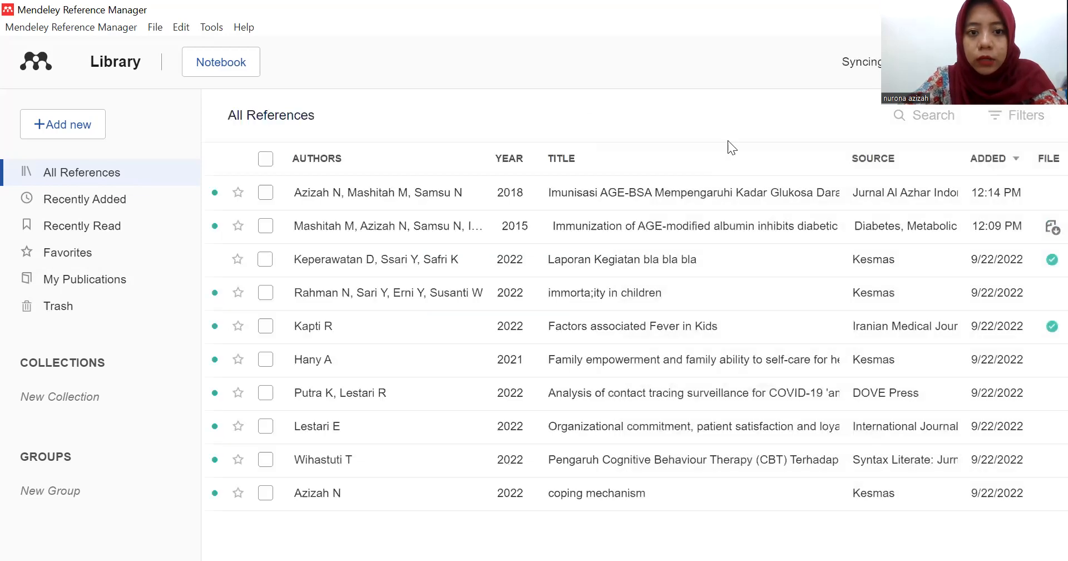
click(420, 198)
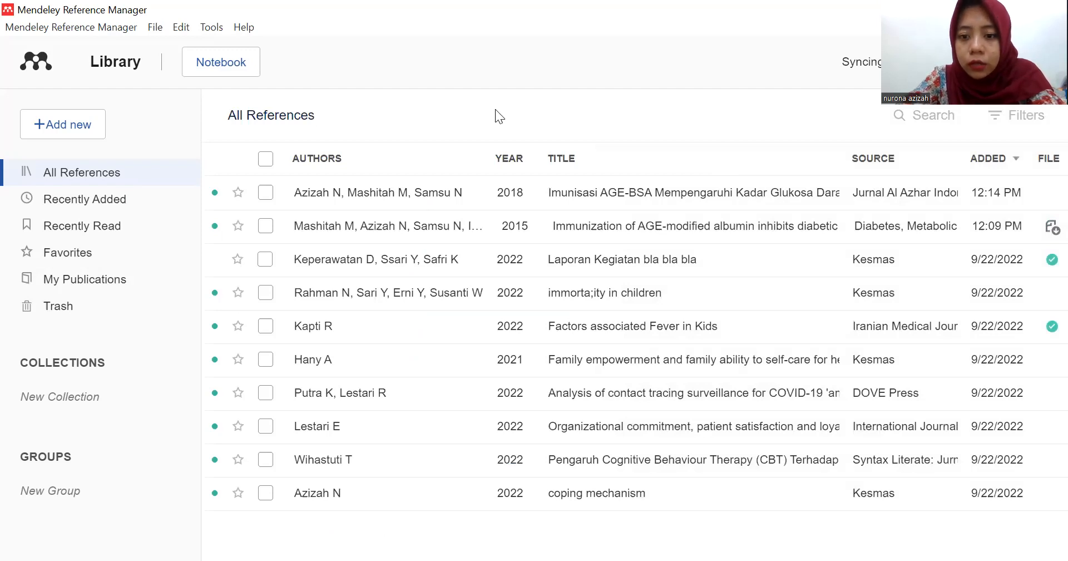
scroll(797, 415, down, 4)
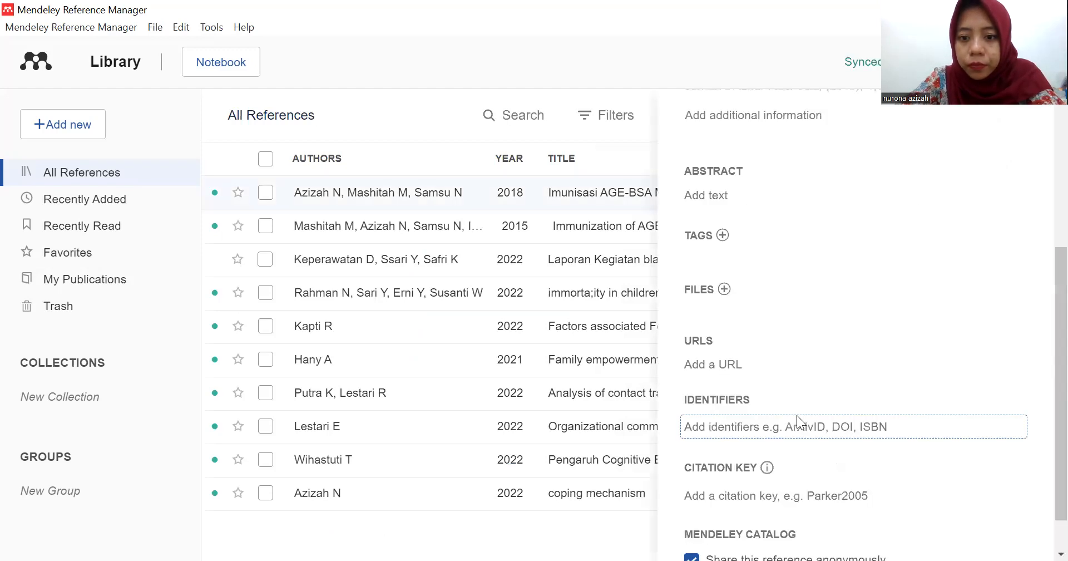
click(717, 363)
click(761, 475)
text(https://jurnal.uai.ac.id/index.php/SST/article/view/283/268)
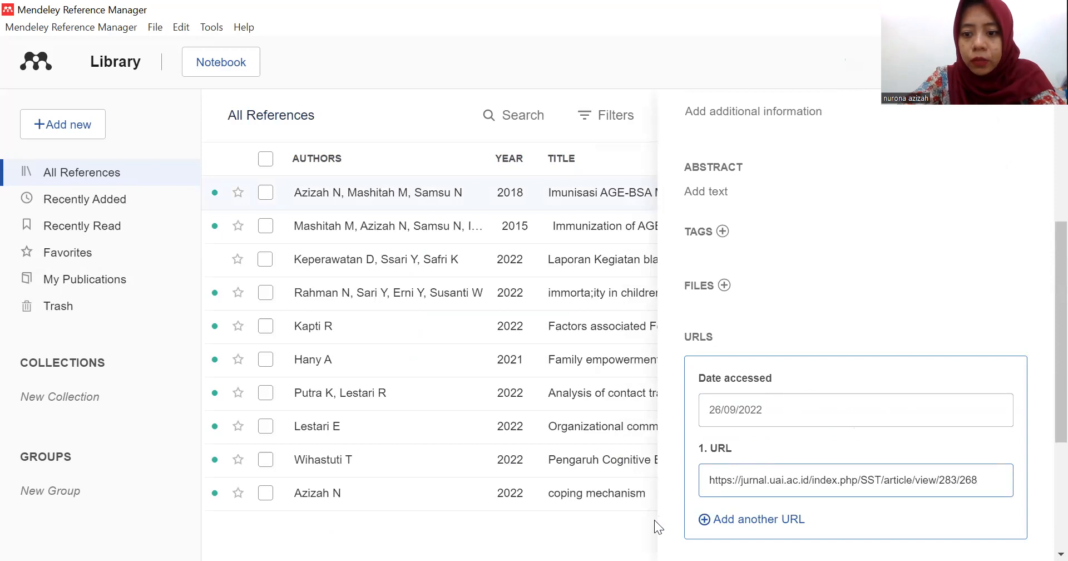
scroll(770, 485, down, 4)
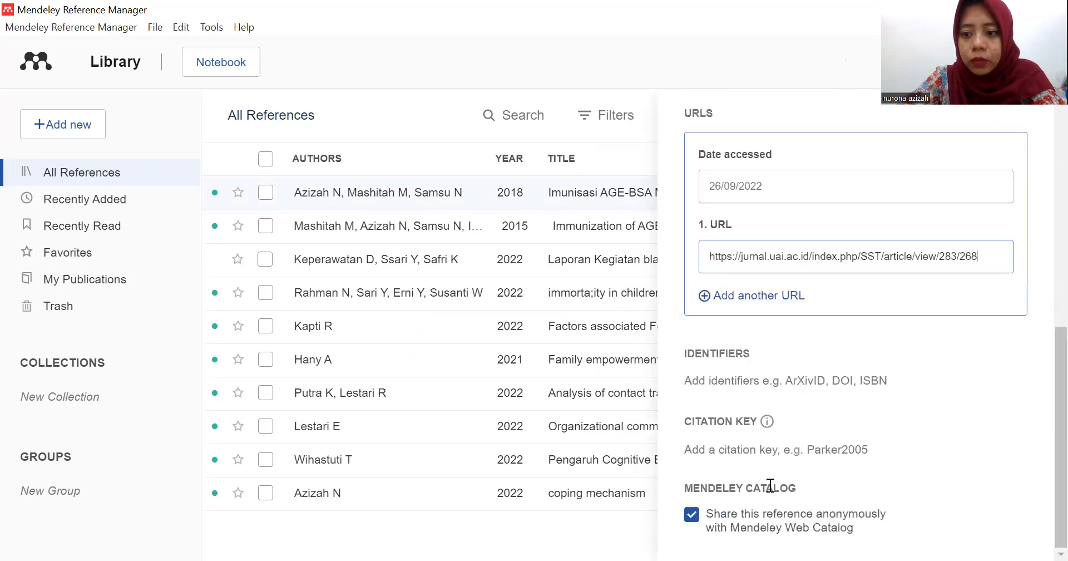
click(620, 529)
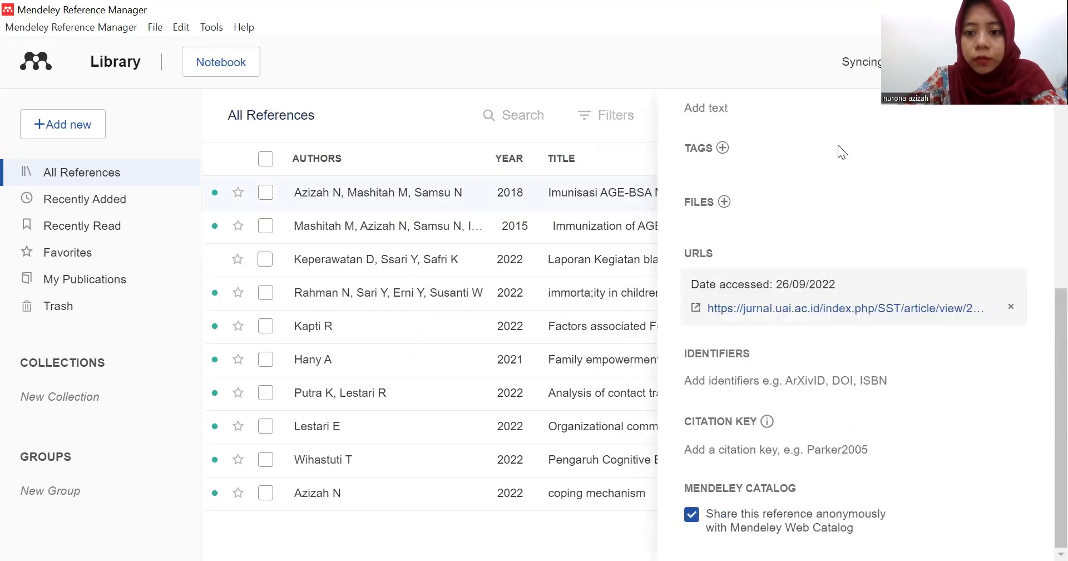
scroll(925, 143, up, 6)
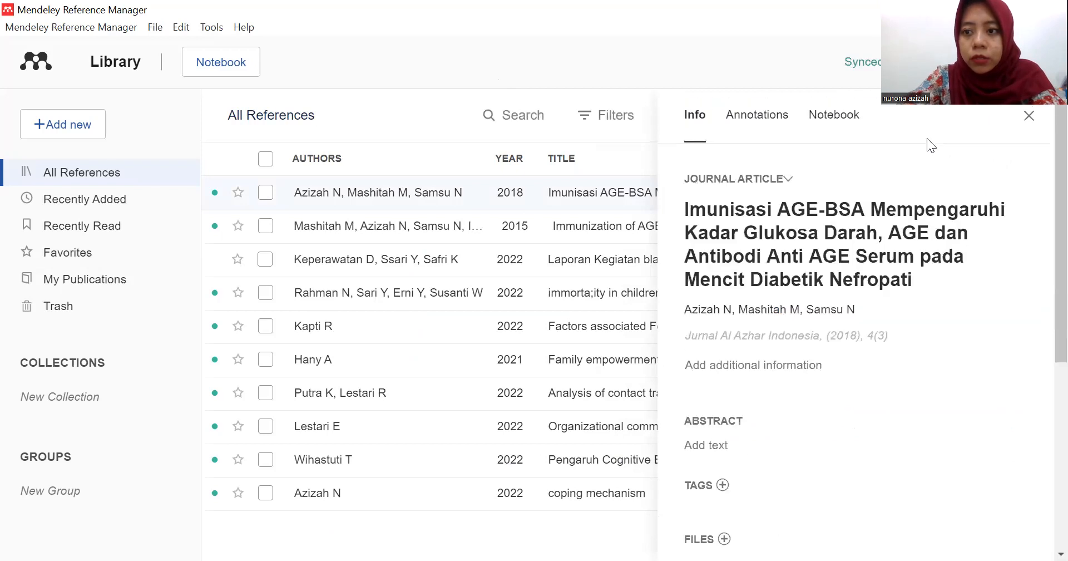
click(1028, 119)
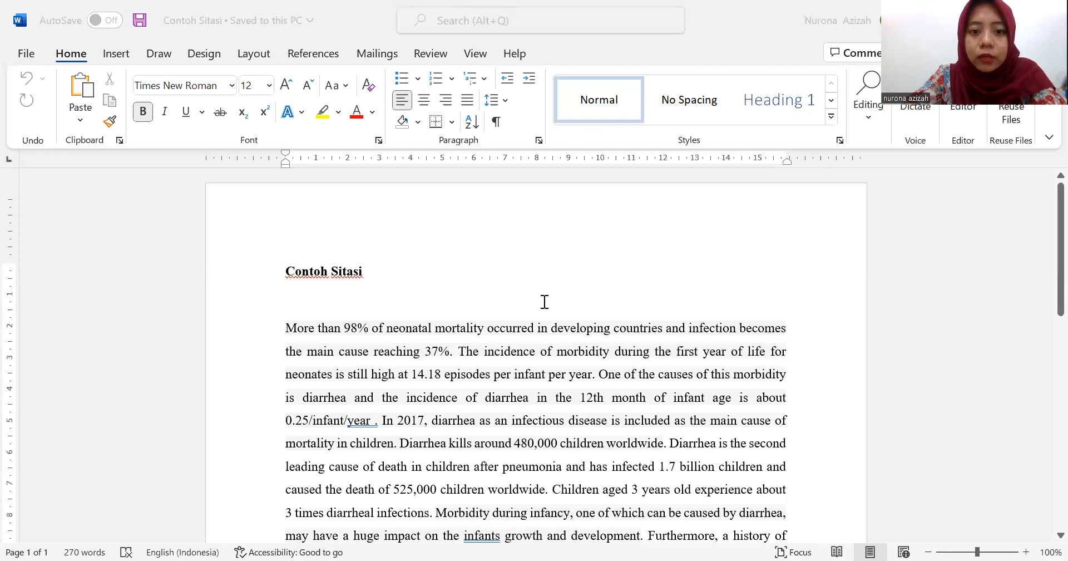
Step: In Word's Contoh Sitasi document, add a space after "37%" in the first paragraph for a citation and open Mendeley Cite
scroll(529, 343, down, 2)
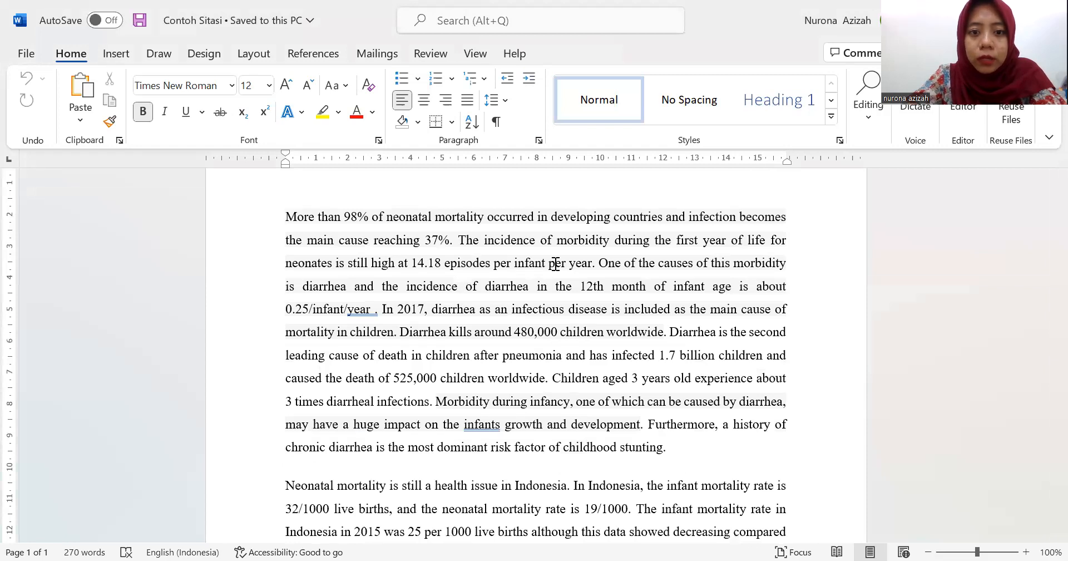
click(450, 239)
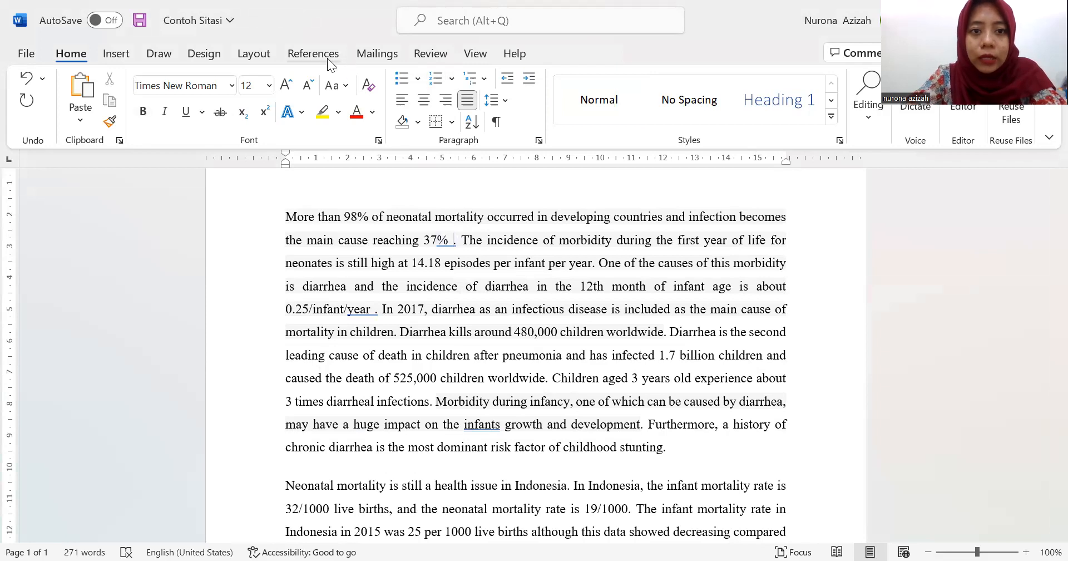
click(313, 54)
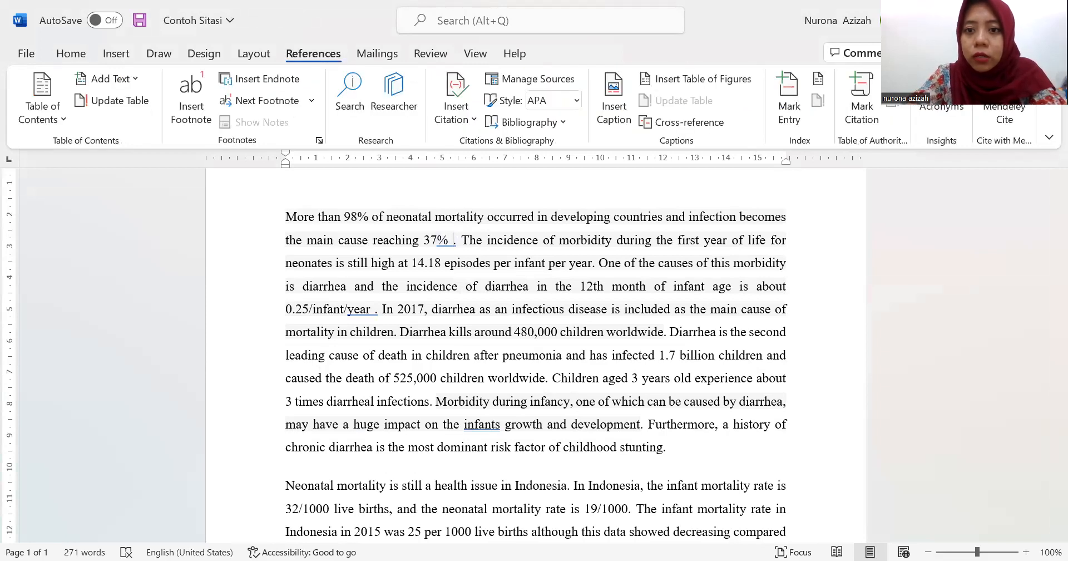
click(1005, 111)
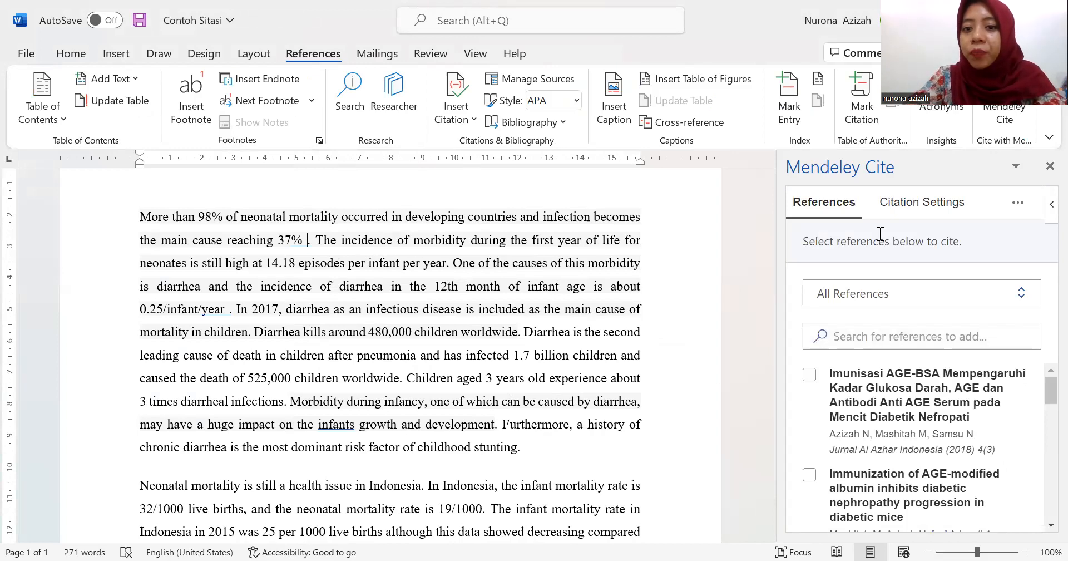
Step: Examine the citation style and citation language settings in Mendeley Cite
click(945, 214)
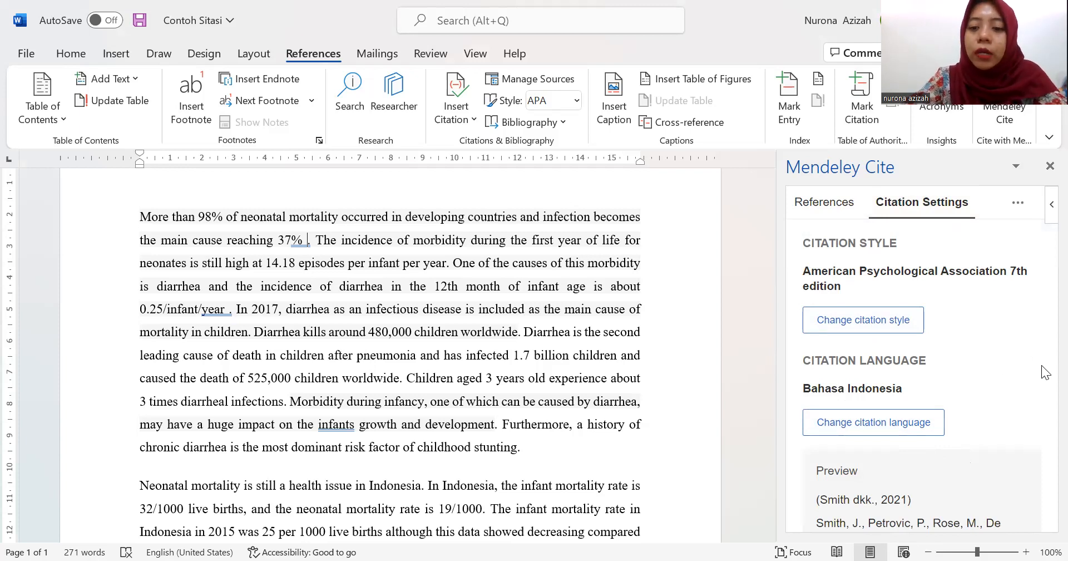
right_click(852, 207)
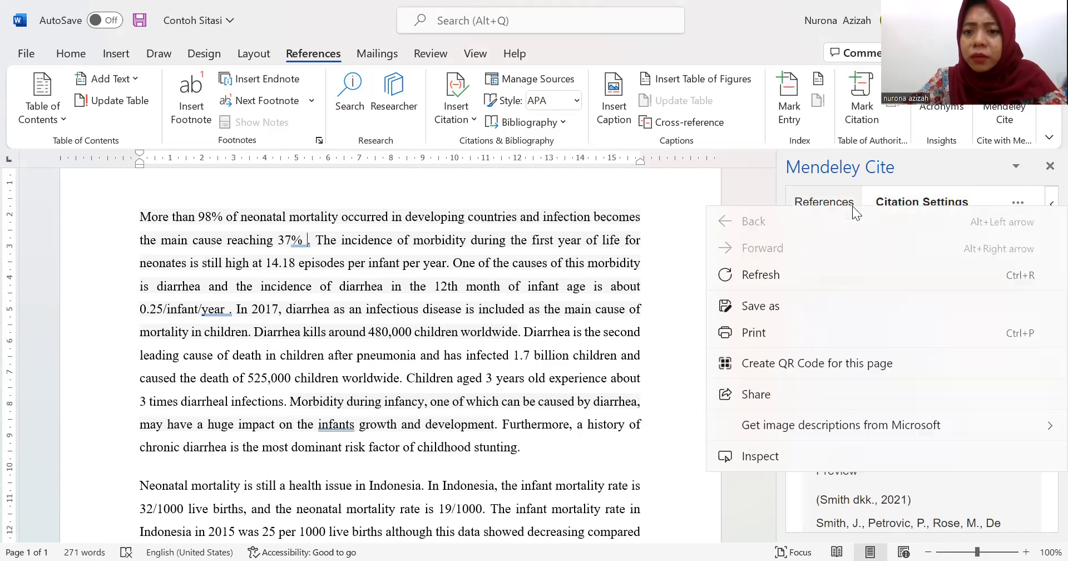
right_click(840, 203)
right_click(835, 200)
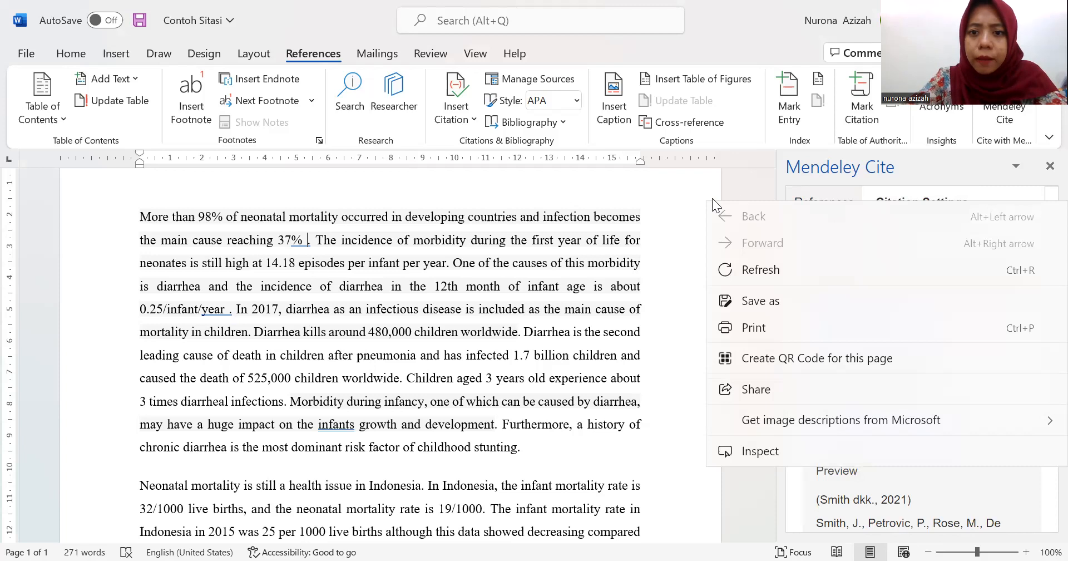
click(704, 183)
Step: Cite the 2018 article "Imunisasi AGE-BSA Mempengaruhi Kadar Glukosa Darah" after "37%" in the first paragraph
click(804, 212)
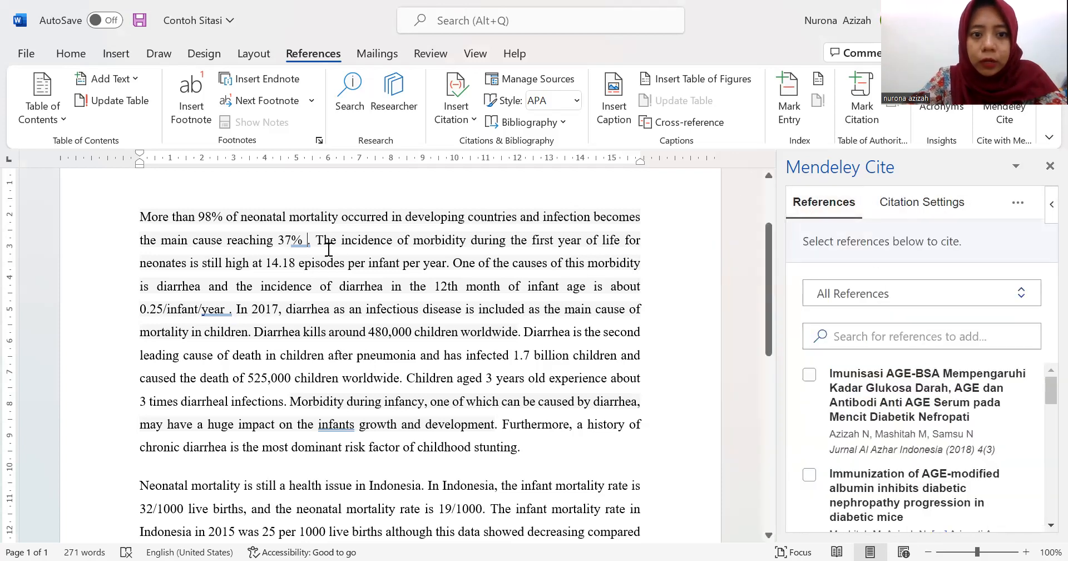
click(810, 381)
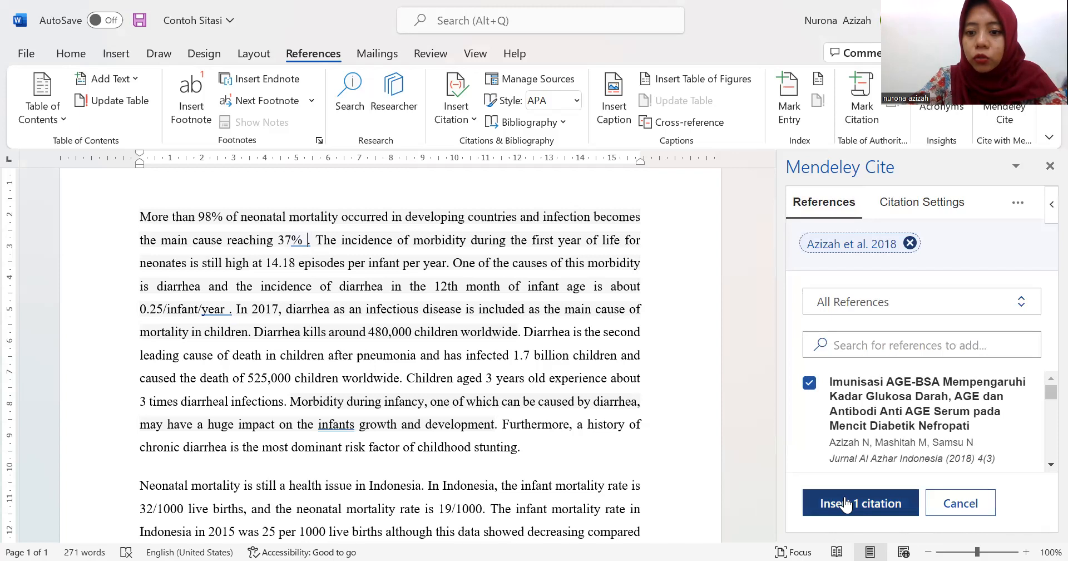
click(845, 503)
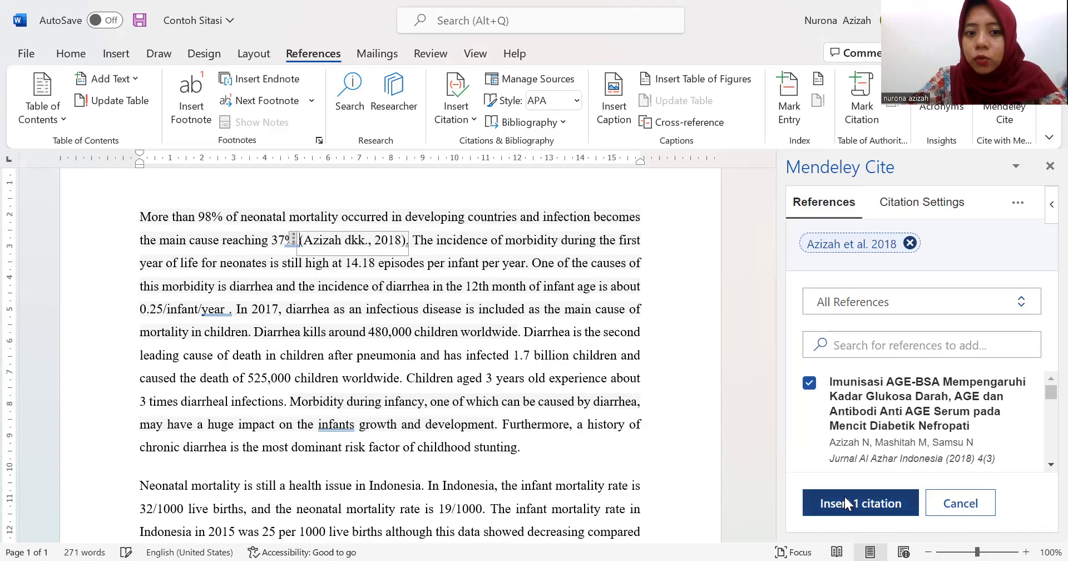
Step: Remove the stray space before the period after "0.25/infant/year" and add a space after "14.18 episodes per infant per year"
click(440, 258)
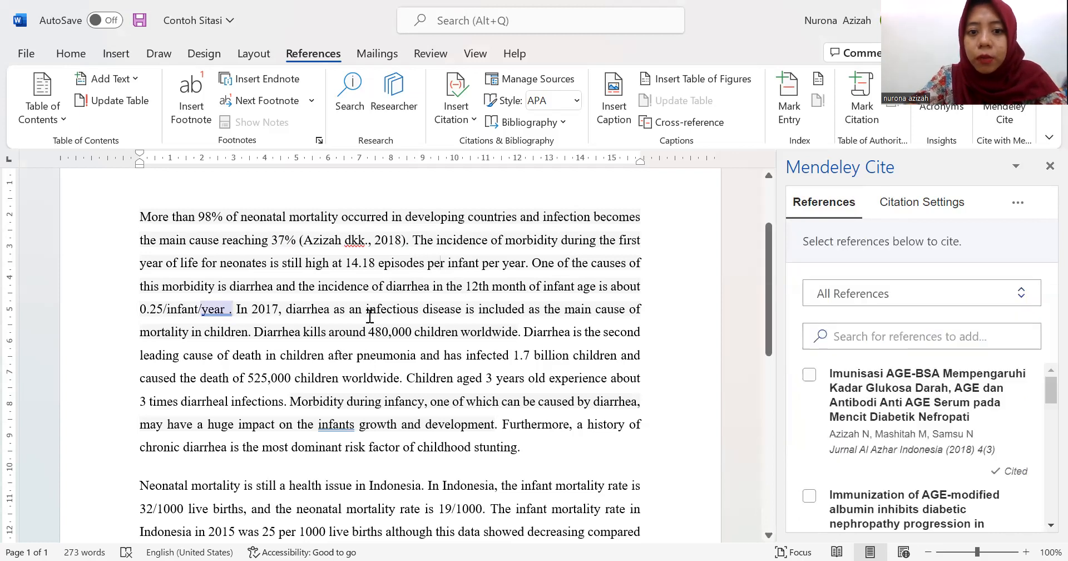
key(BackSpace)
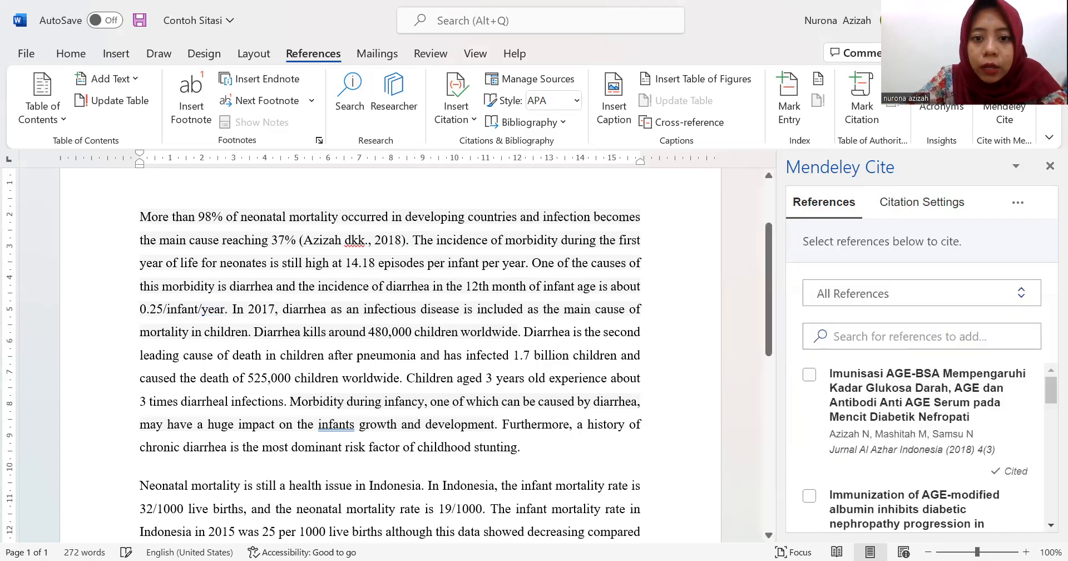
key(ctrl+z)
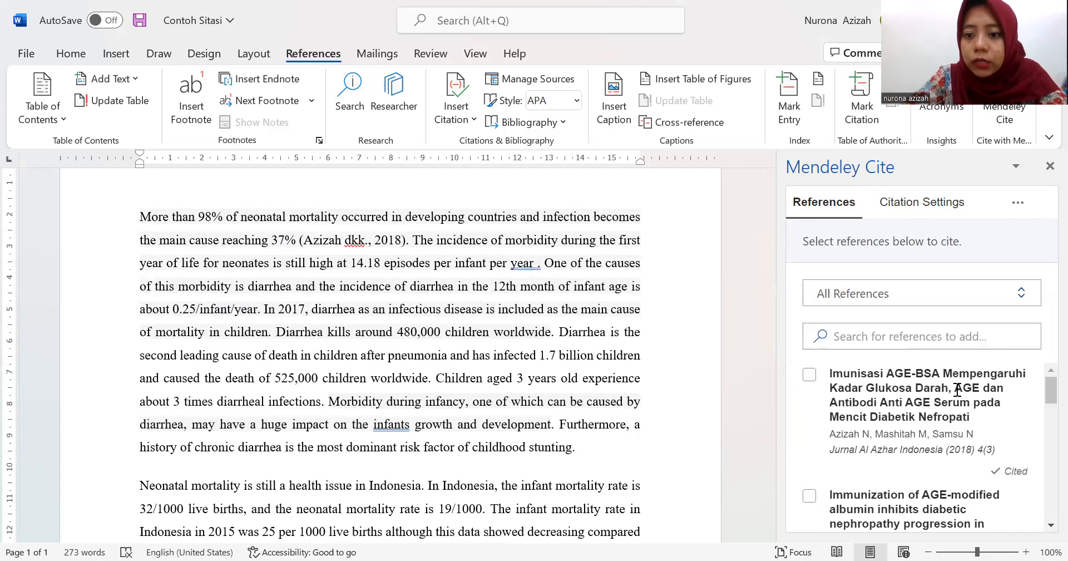
Step: Insert one combined citation of "Laporan Kegiatan bla bla bla" and "immorta;ity in children" after "per infant per year"
scroll(946, 401, down, 5)
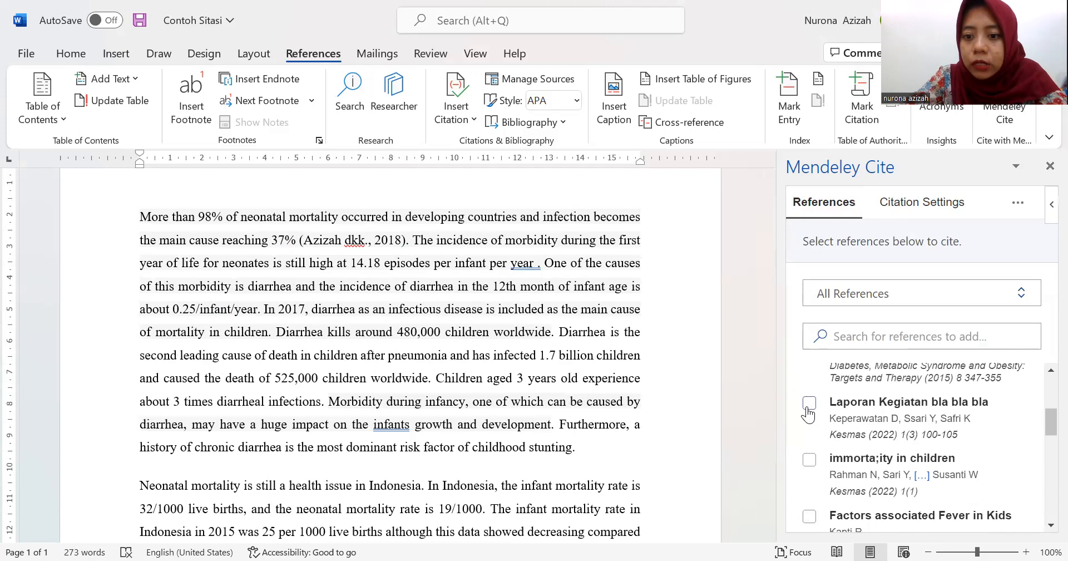
click(809, 402)
click(809, 467)
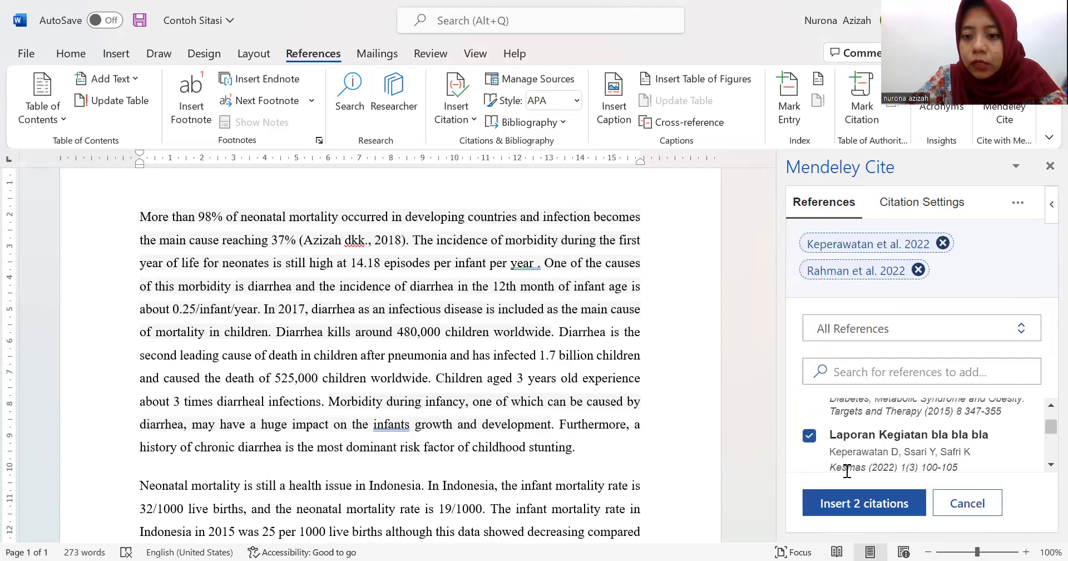
click(869, 504)
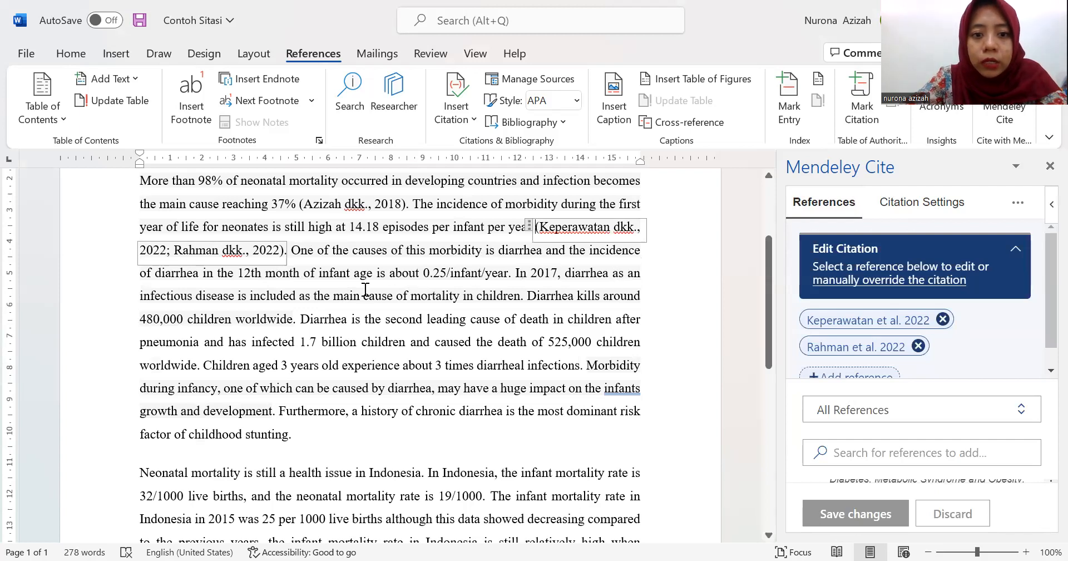
Step: Add a space after "mortality in children" and select the 2018 AGE-BSA, 2015 AGE-modified albumin and "immorta;ity in children" references for citing
click(521, 296)
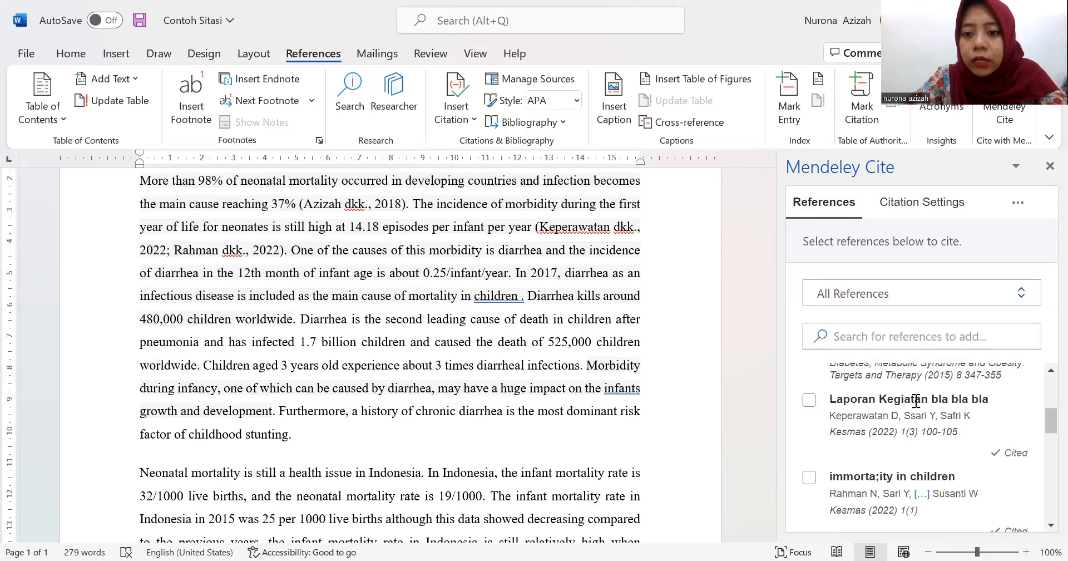
scroll(857, 436, up, 5)
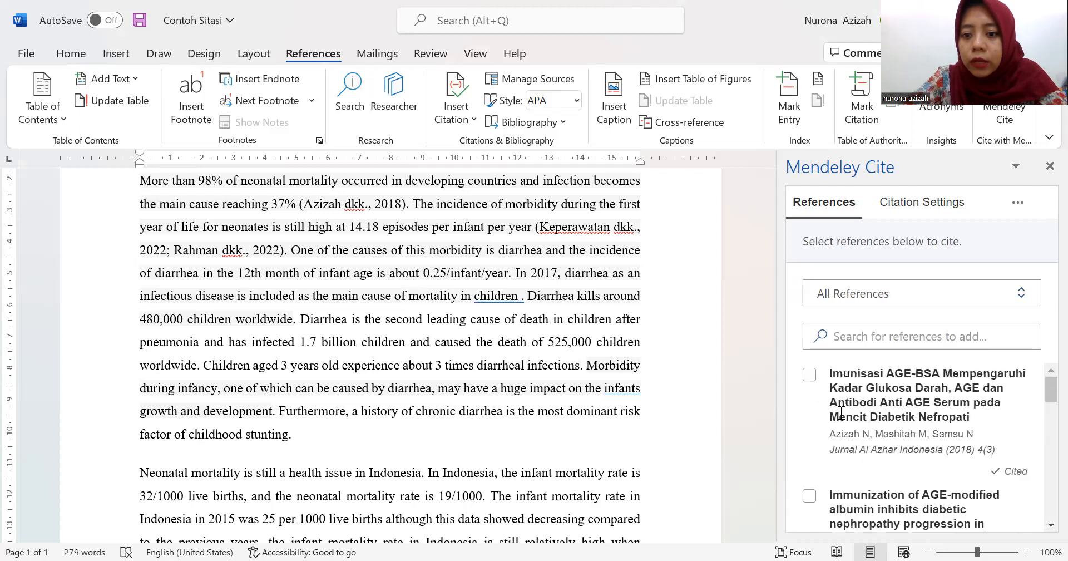
click(807, 381)
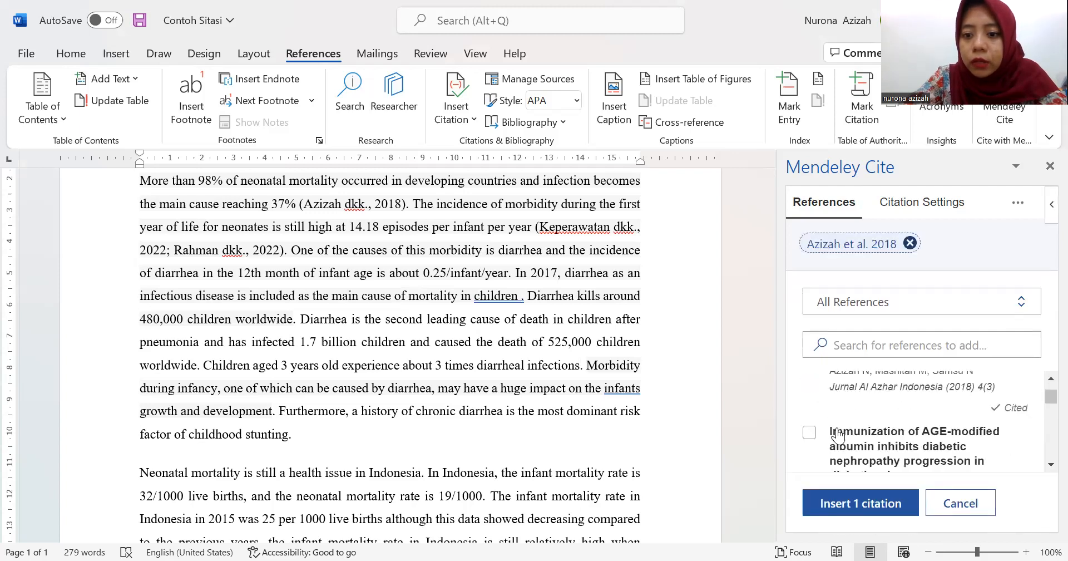
click(810, 385)
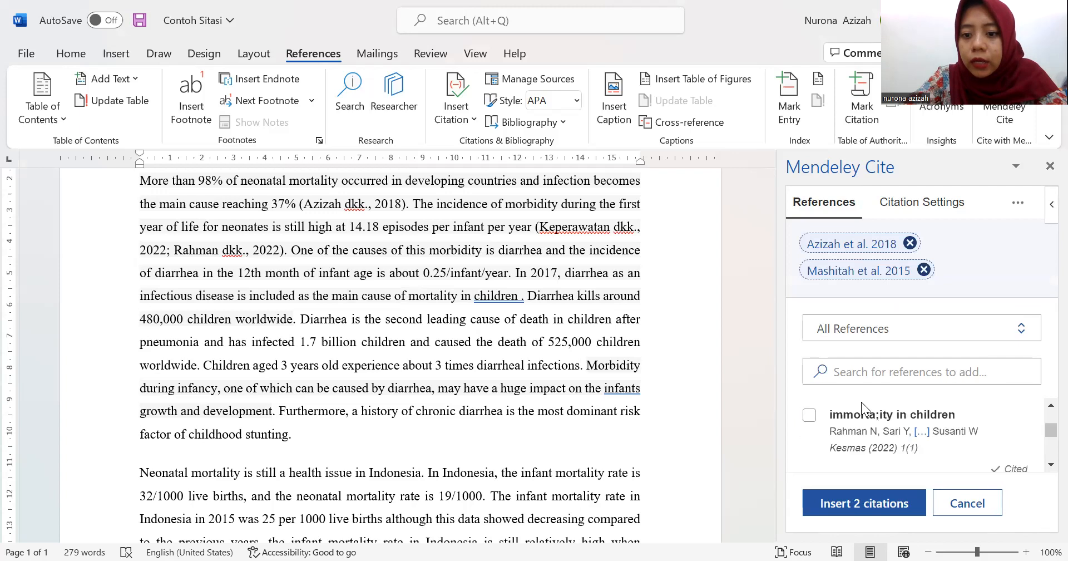
click(809, 403)
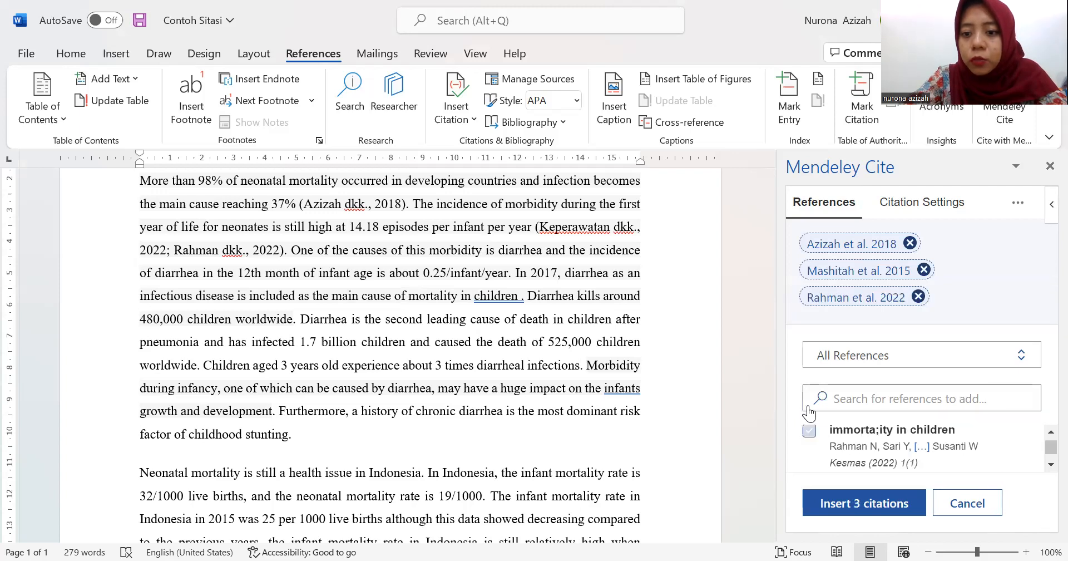
Step: Search the references by the author's first name, add "Factors associated Fever in Kids" to the selection and insert the four citations
click(927, 405)
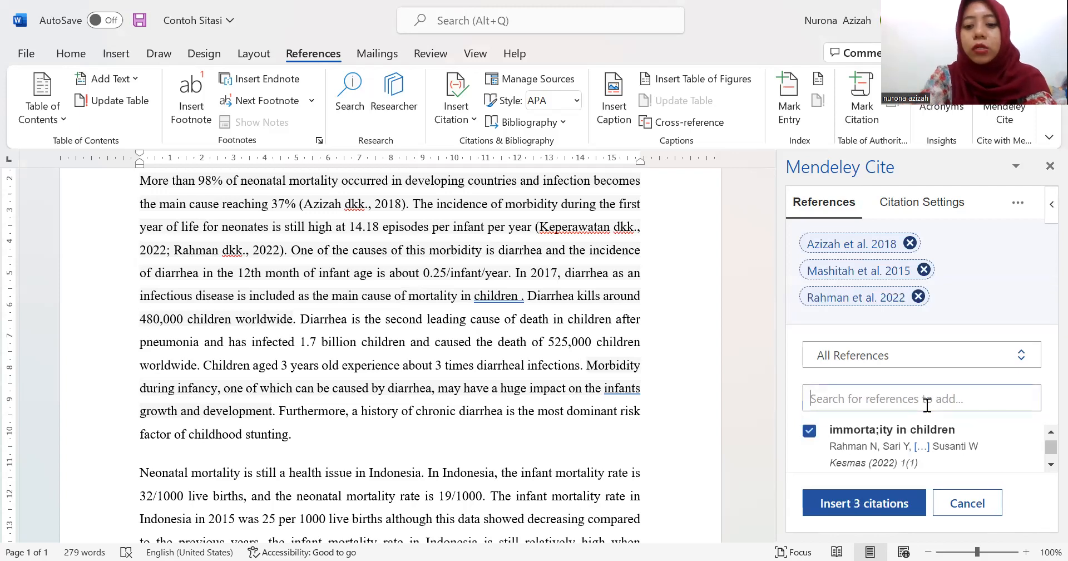
text(rinik)
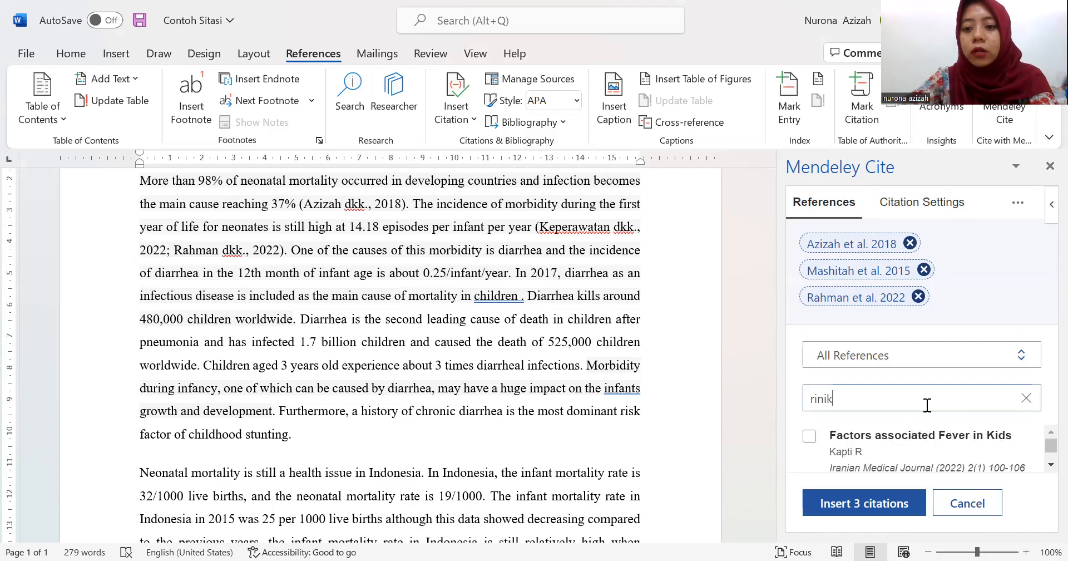
double_click(809, 443)
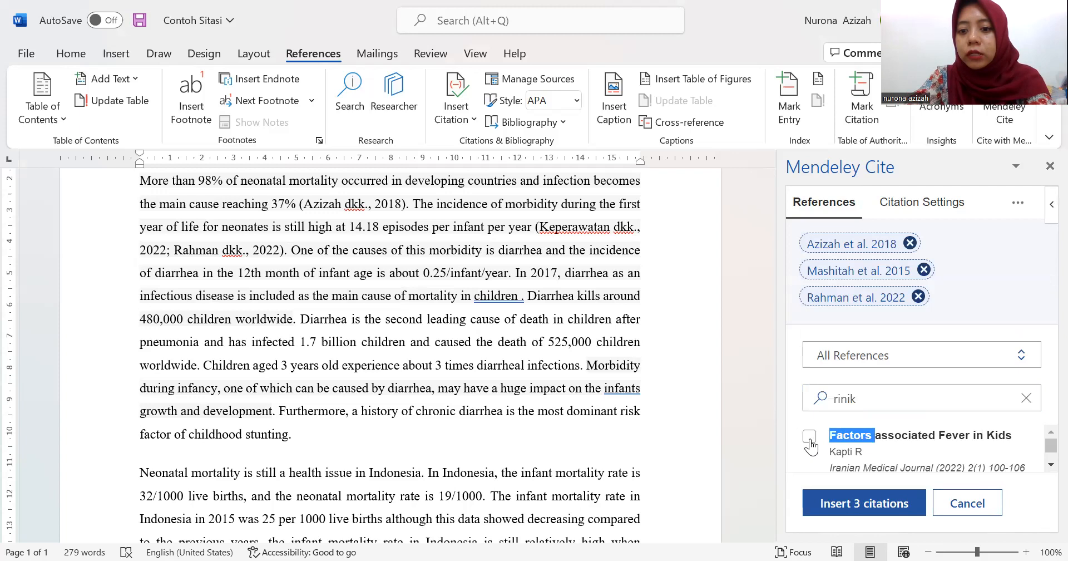
click(810, 437)
scroll(989, 436, down, 1)
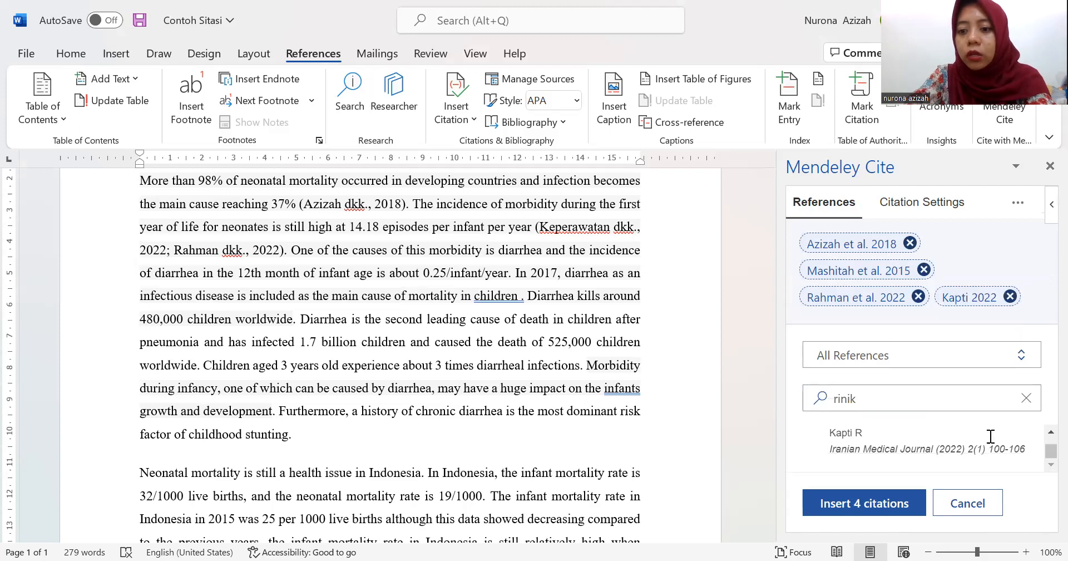
click(857, 504)
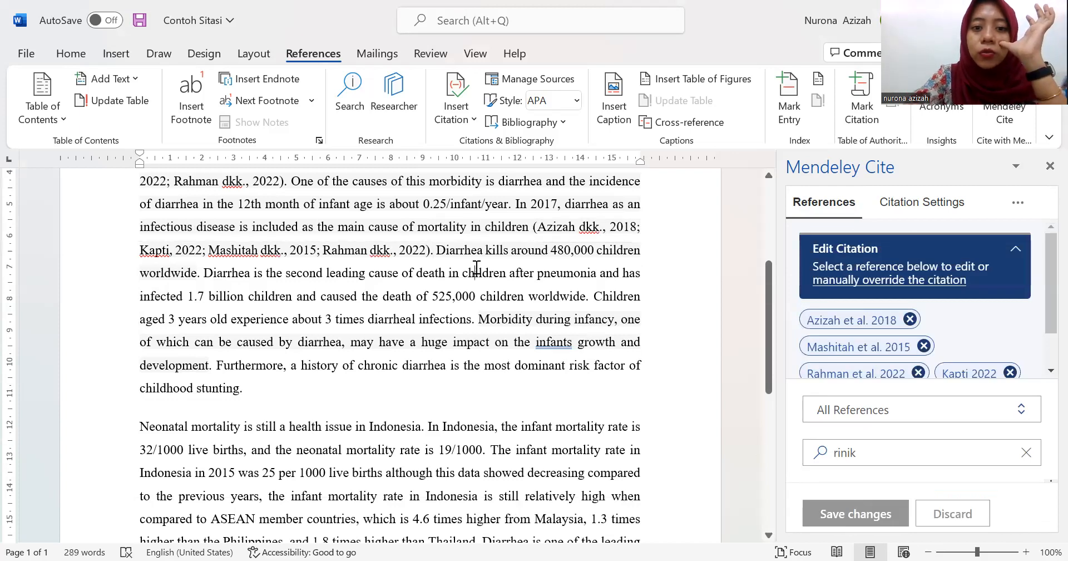
Step: Add the heading "Daftar Pustaka:" below the last paragraph and insert the Mendeley bibliography on the line under it
scroll(500, 273, down, 5)
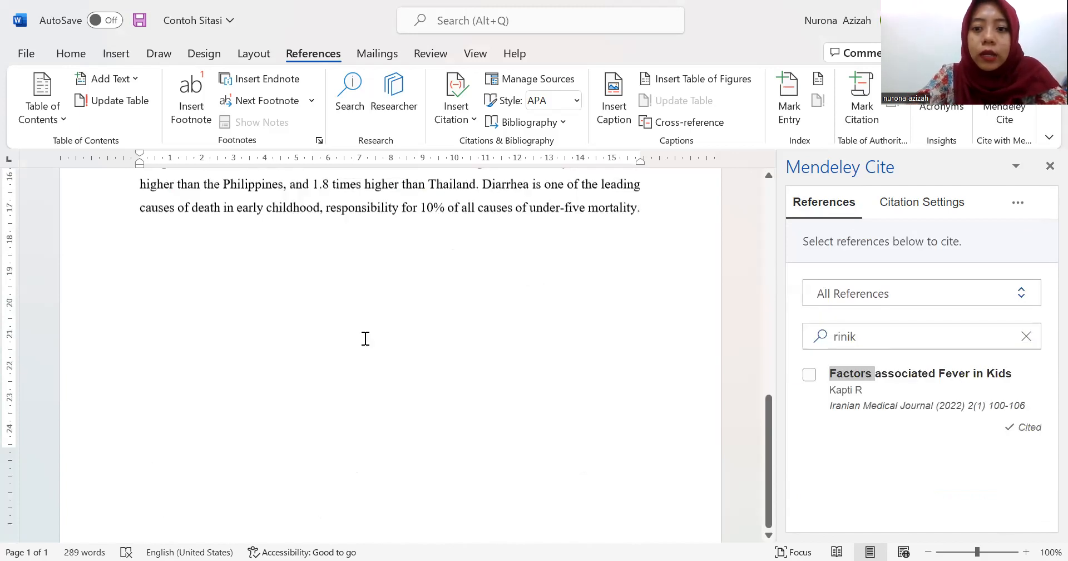
scroll(366, 338, up, 2)
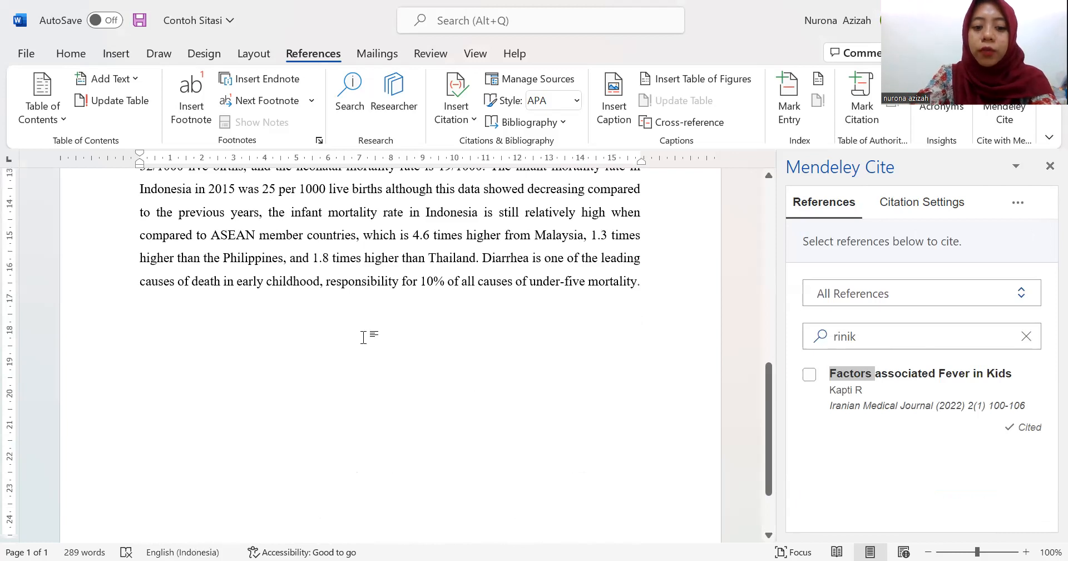
text(Daftar Pustaka:)
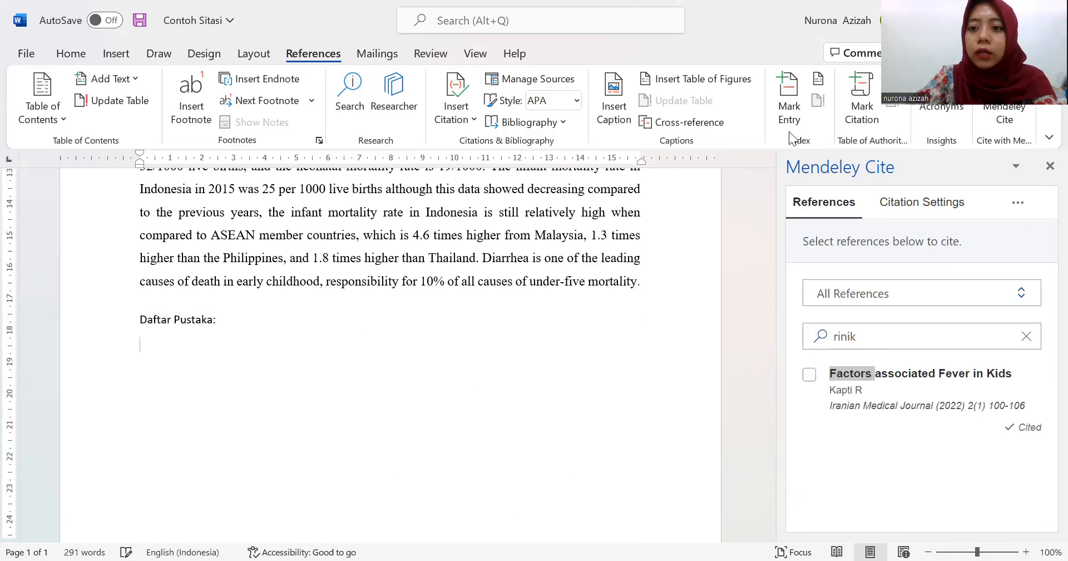
click(1018, 215)
click(954, 231)
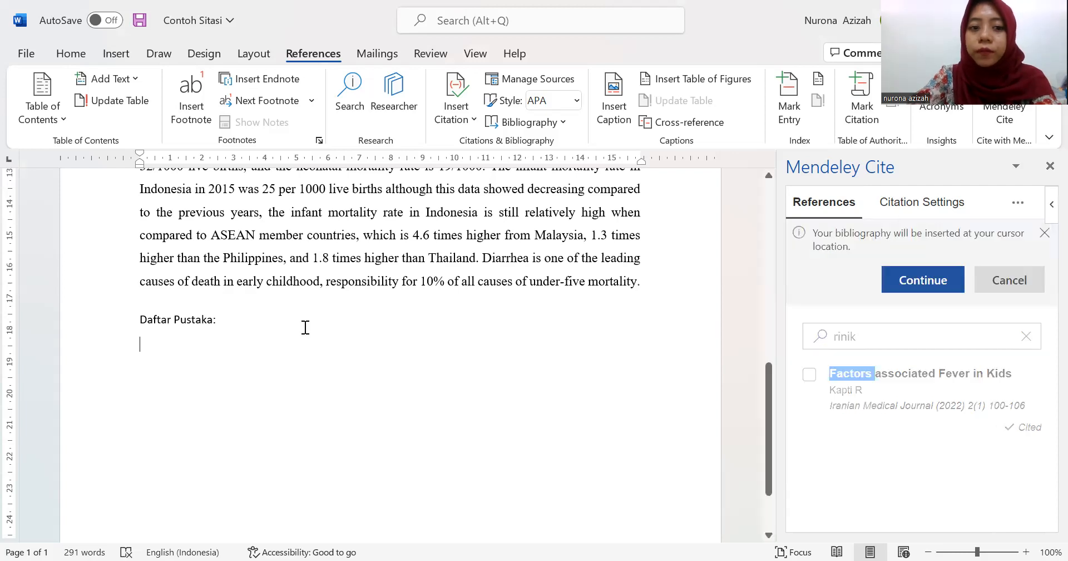
click(910, 289)
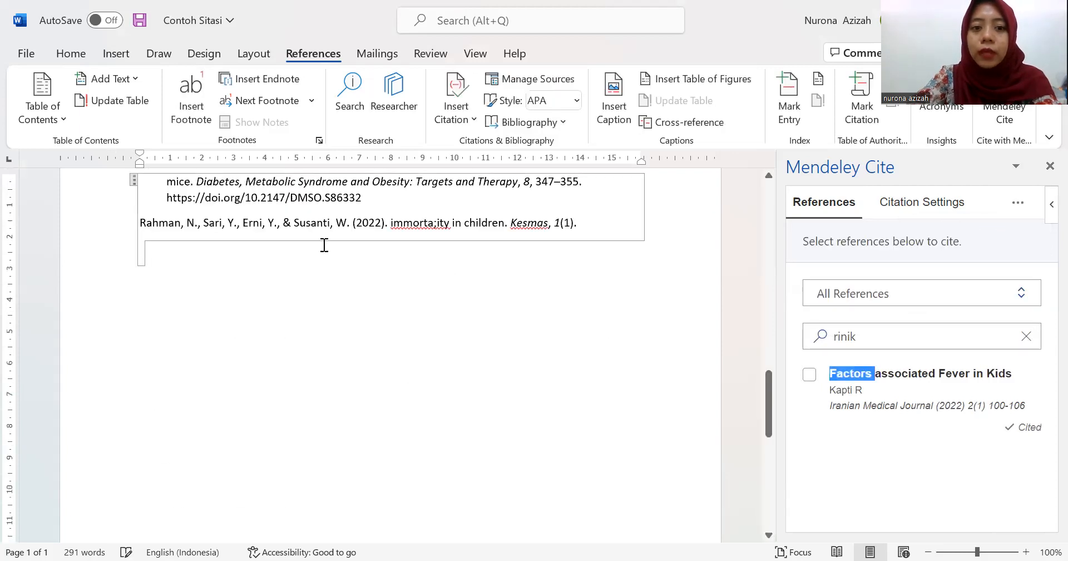
scroll(324, 245, up, 8)
scroll(324, 245, up, 2)
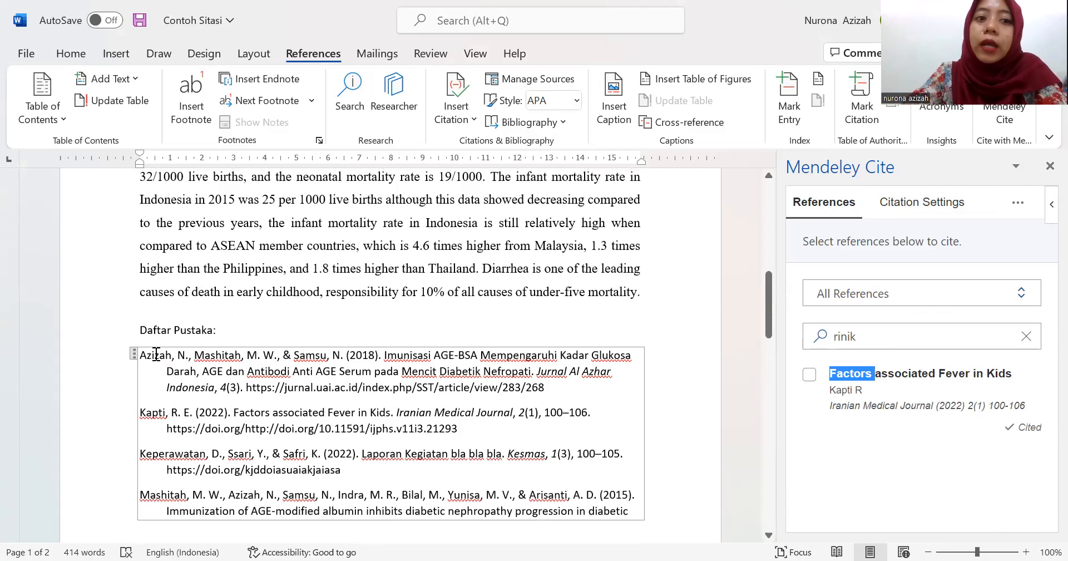
click(156, 354)
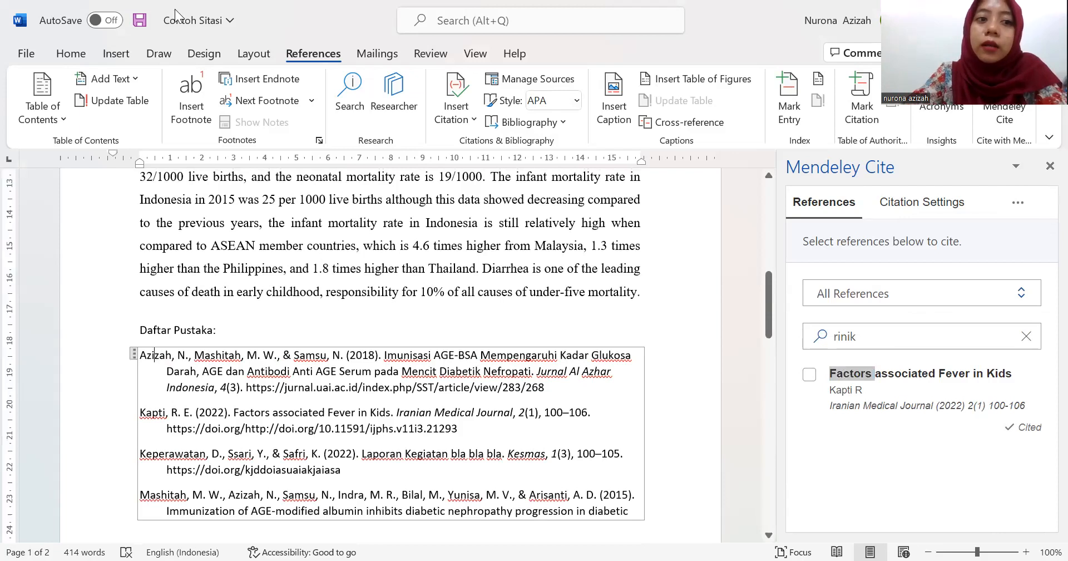
click(64, 56)
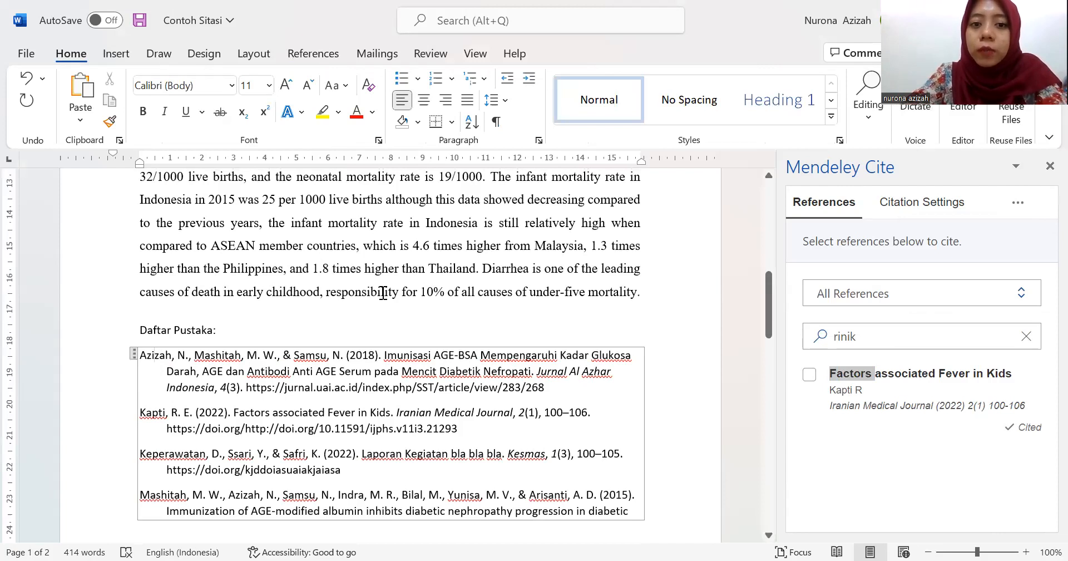
Step: Change the document's Mendeley citation style to IEEE
scroll(383, 294, up, 8)
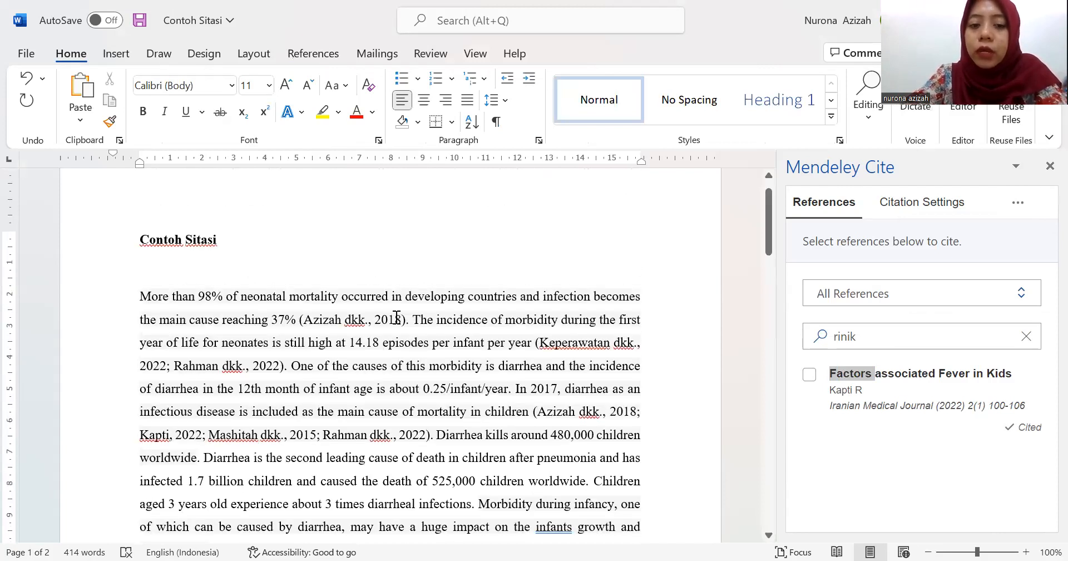
click(395, 318)
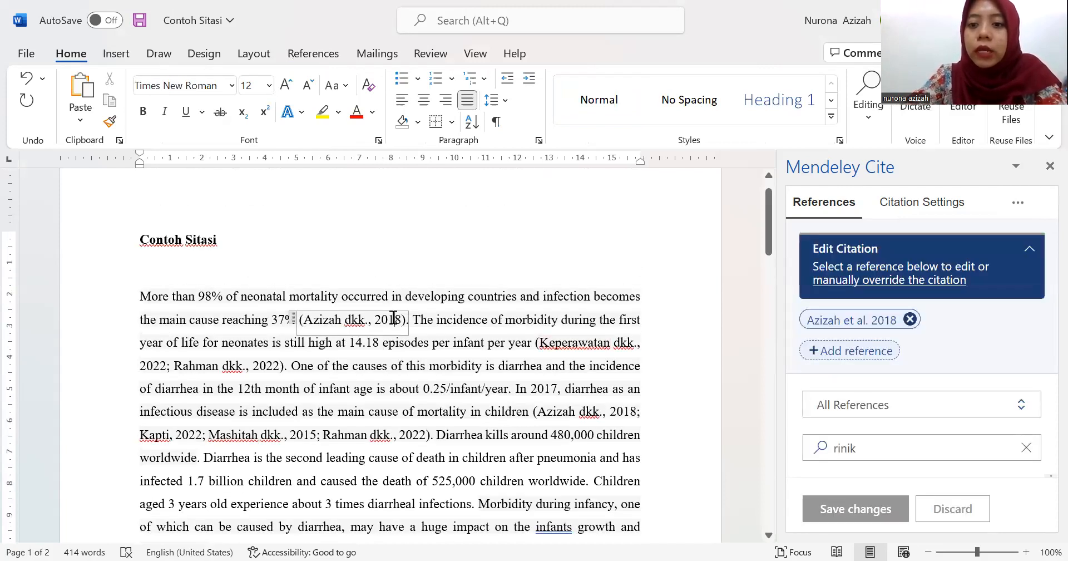
click(859, 231)
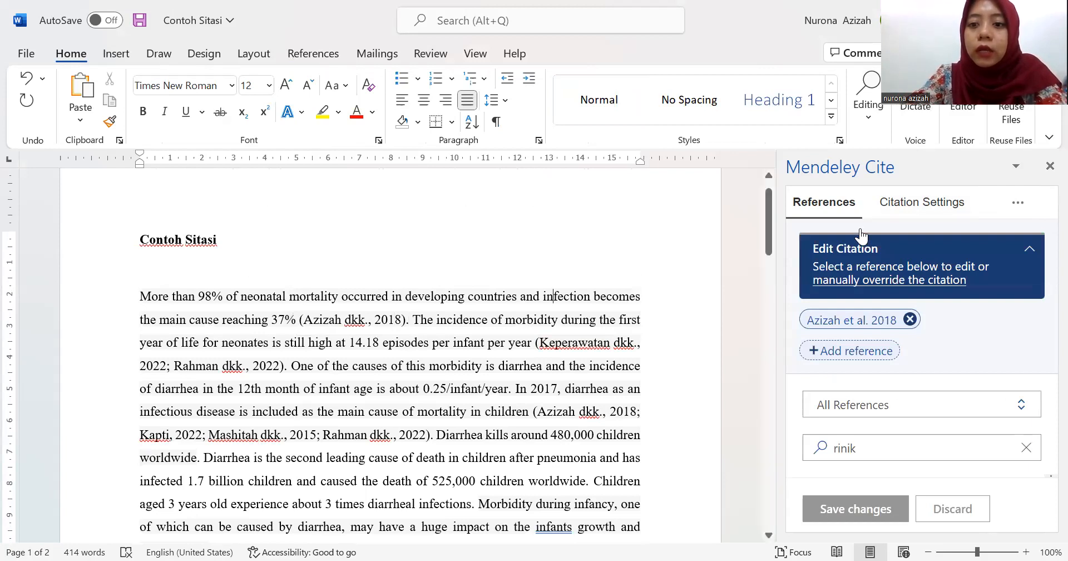
click(931, 205)
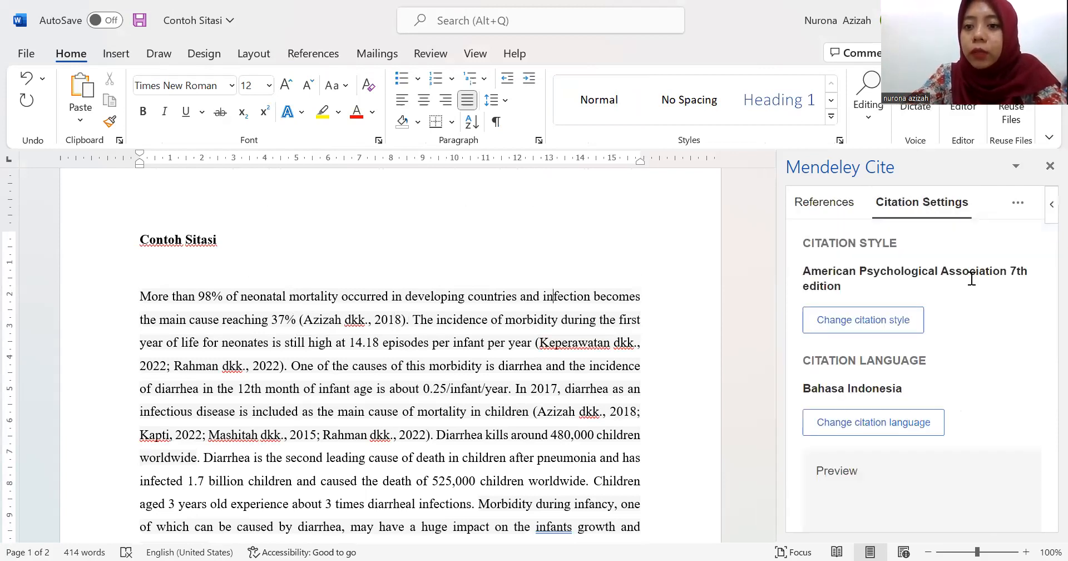
click(890, 326)
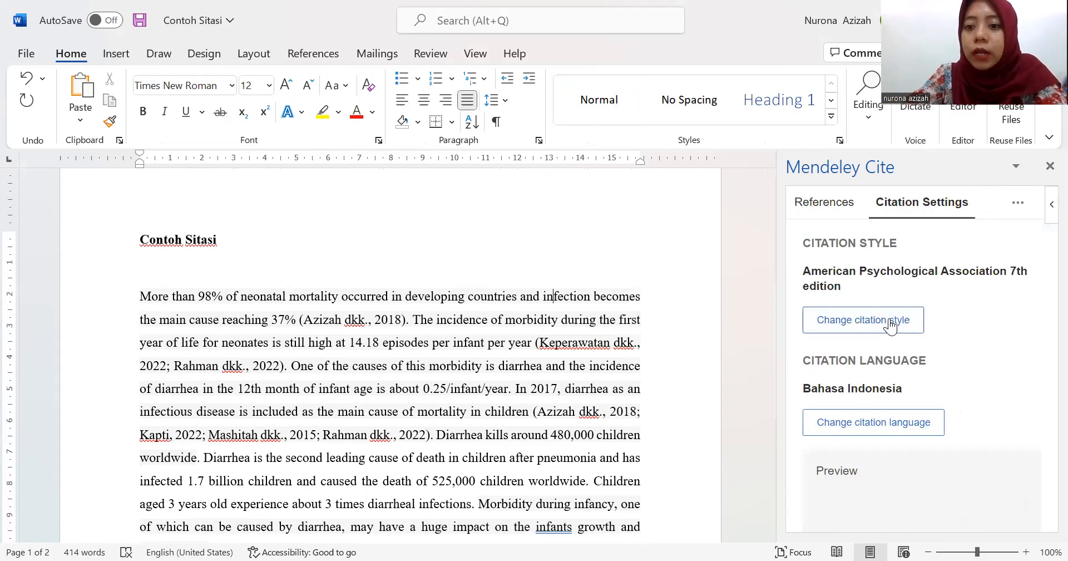
click(943, 372)
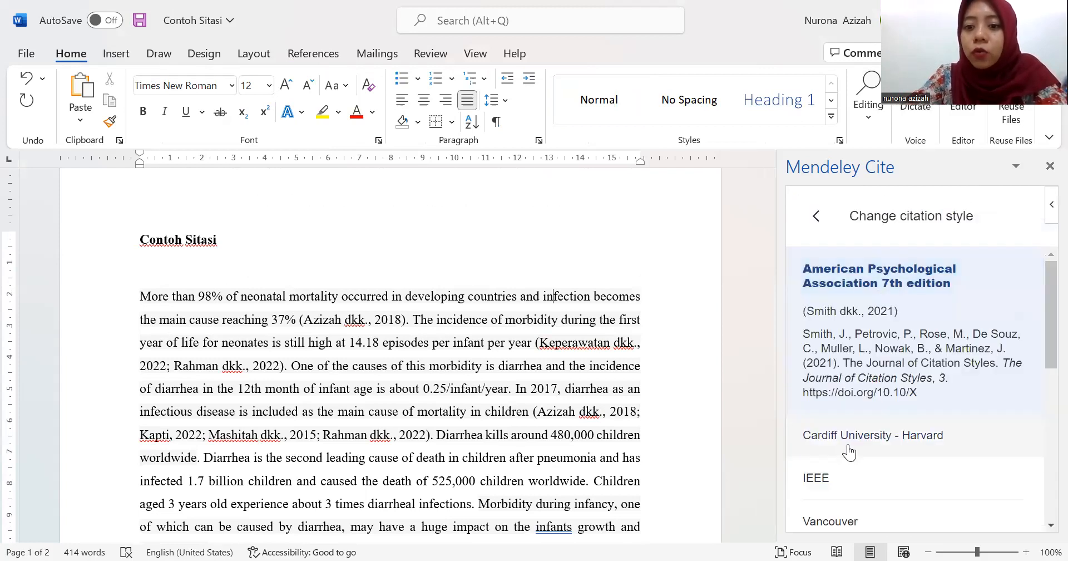
click(824, 476)
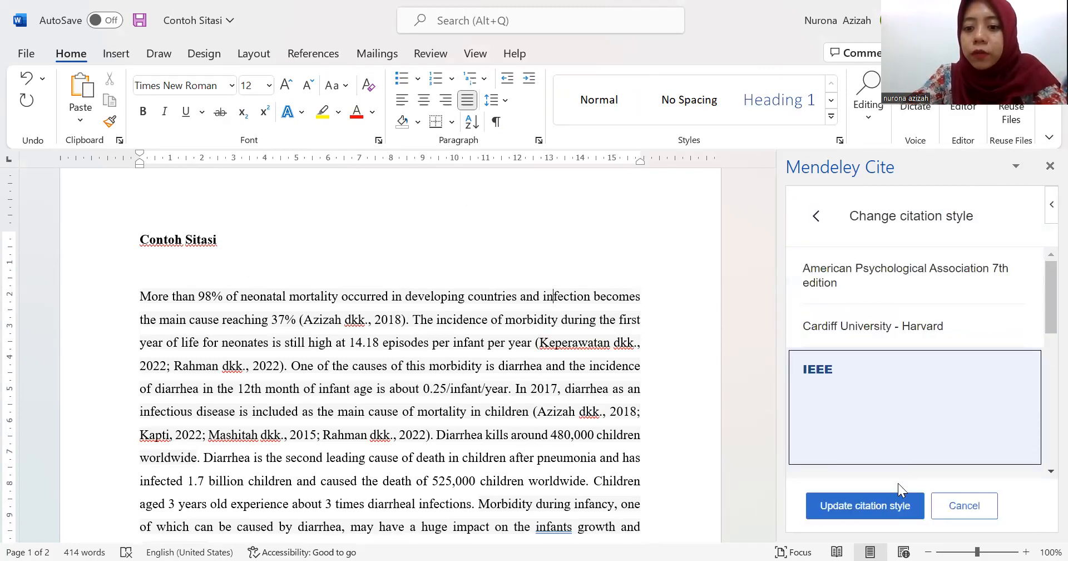
click(857, 505)
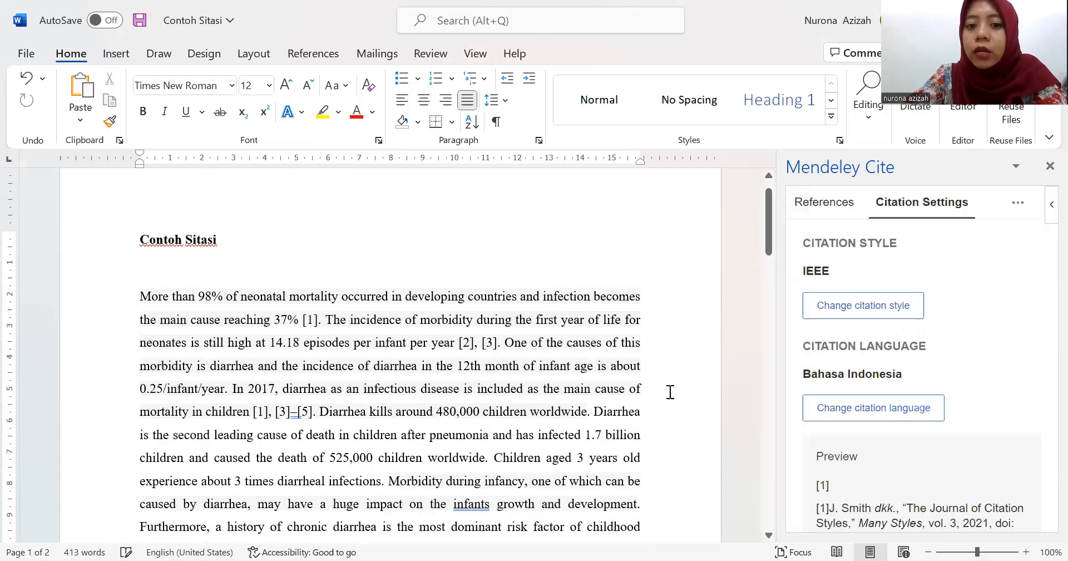
Step: Change the Mendeley citation language to English (UK) and check the citations and bibliography throughout the document
click(918, 408)
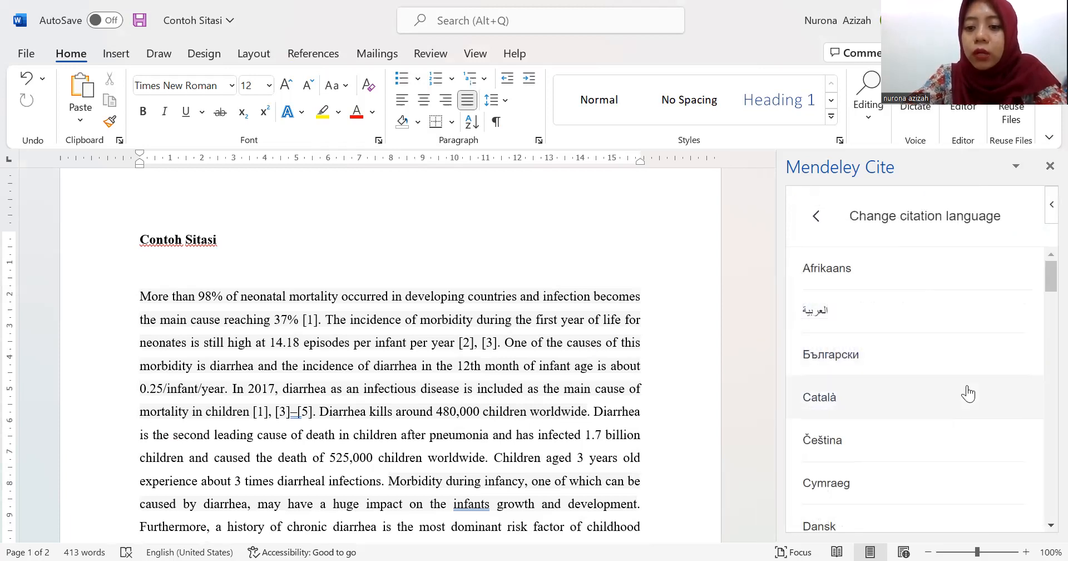
scroll(968, 393, down, 5)
scroll(888, 376, down, 1)
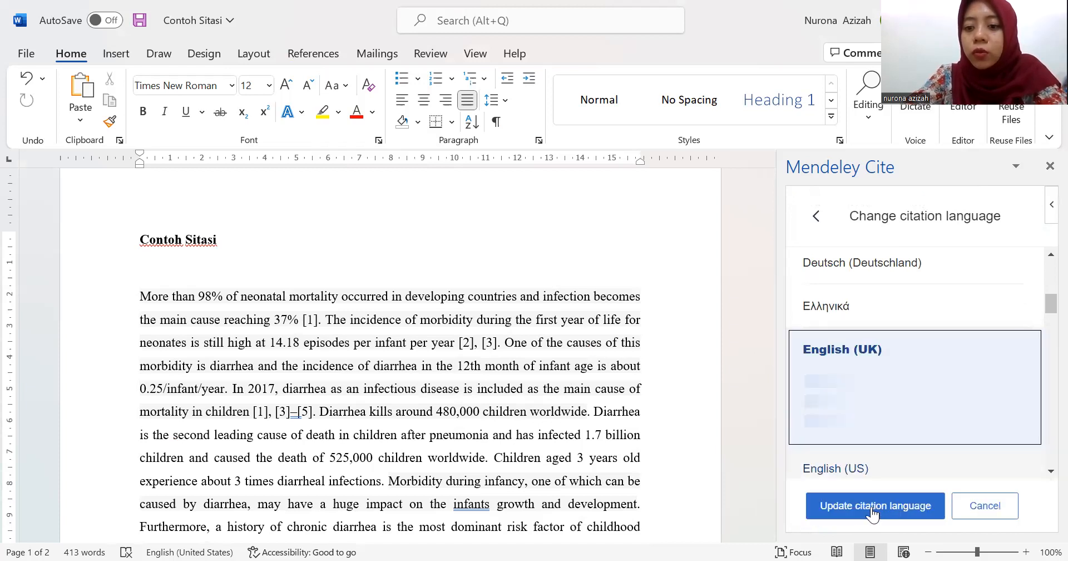
click(872, 514)
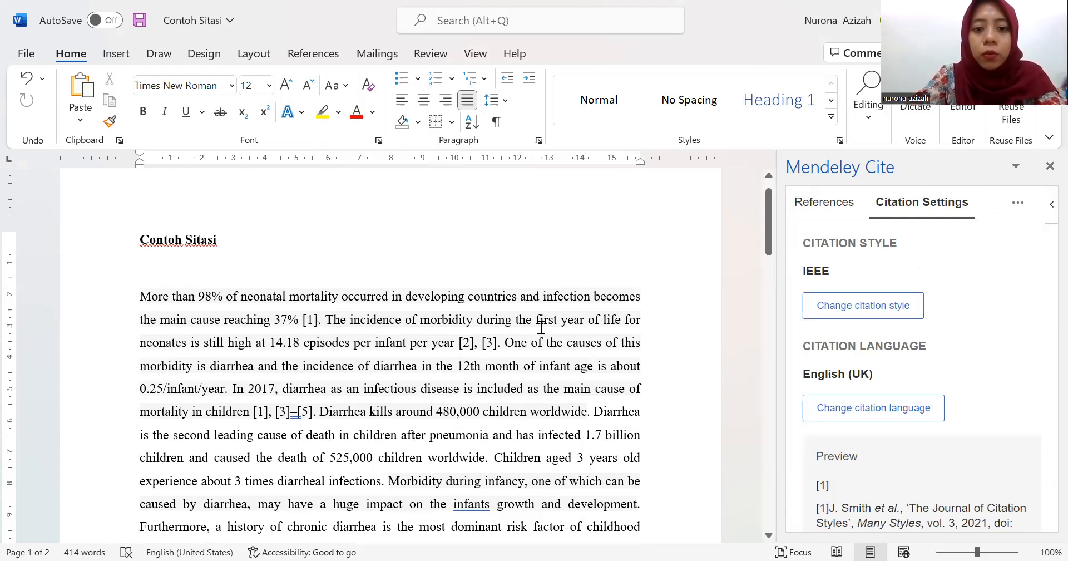
scroll(451, 392, down, 3)
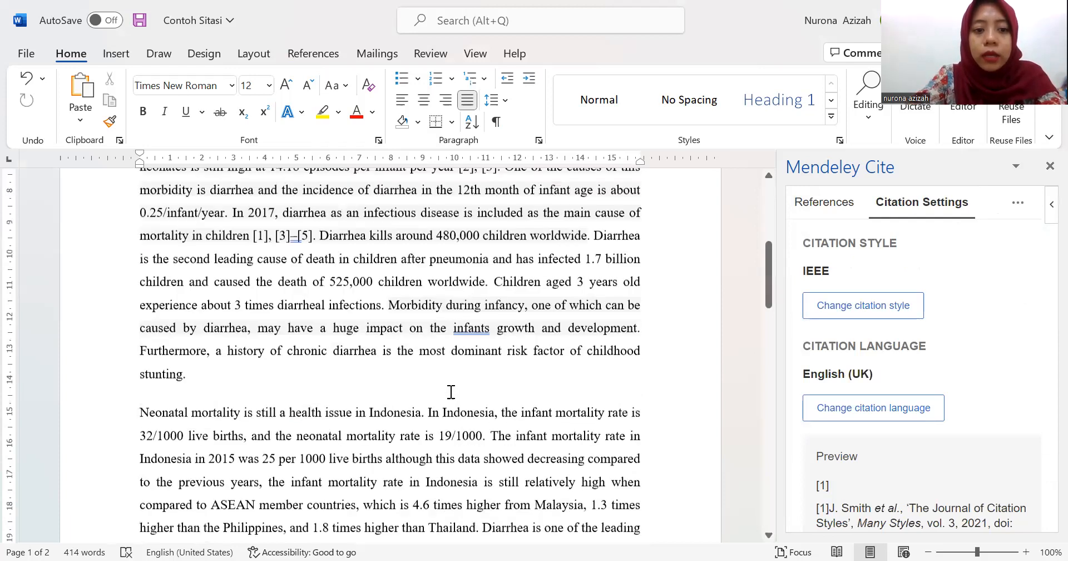
scroll(452, 392, down, 4)
scroll(460, 317, down, 1)
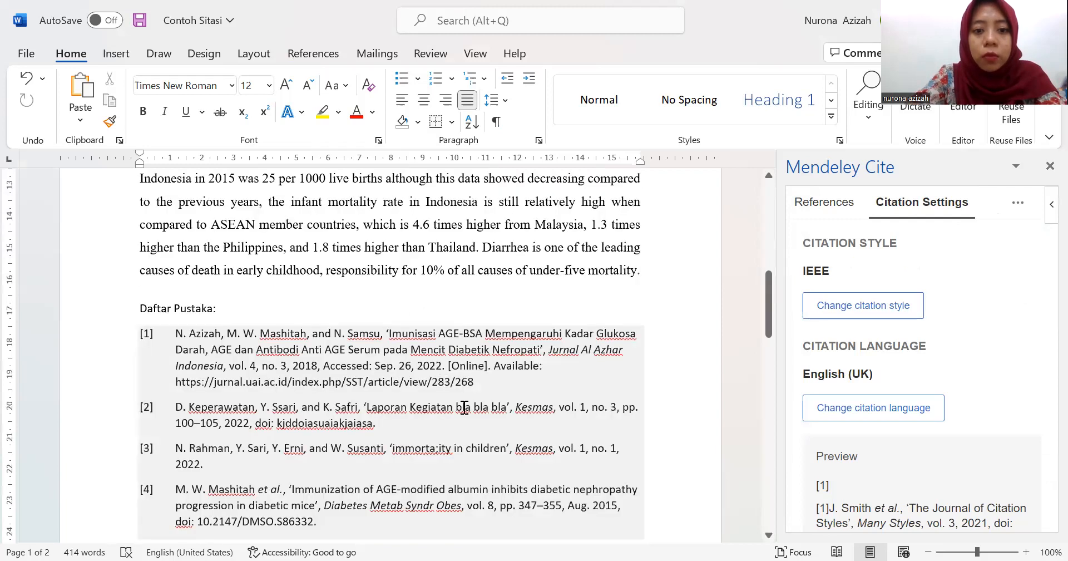
scroll(407, 455, down, 3)
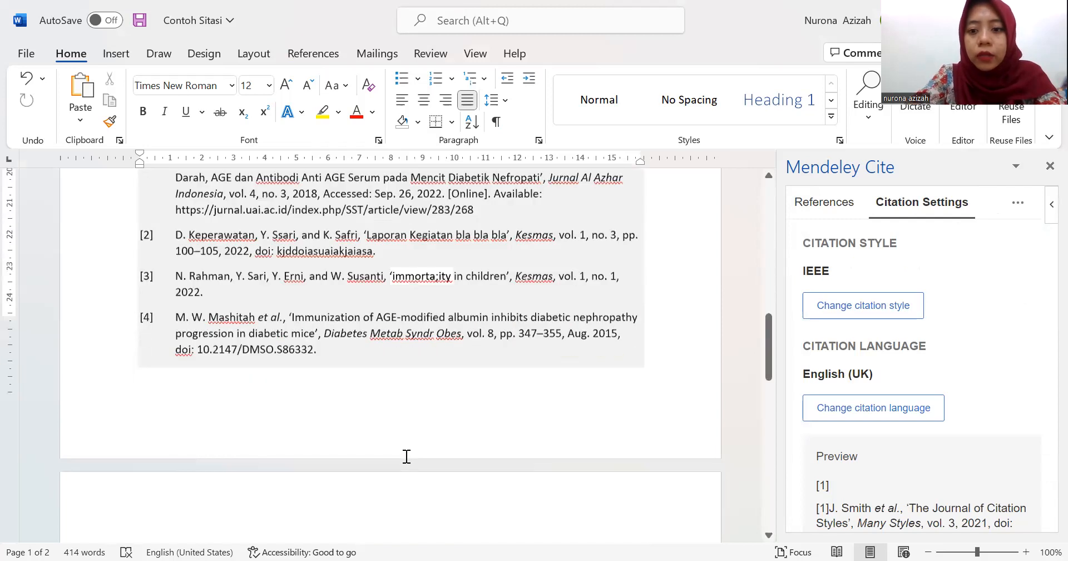
scroll(407, 456, down, 1)
key(ctrl+Home)
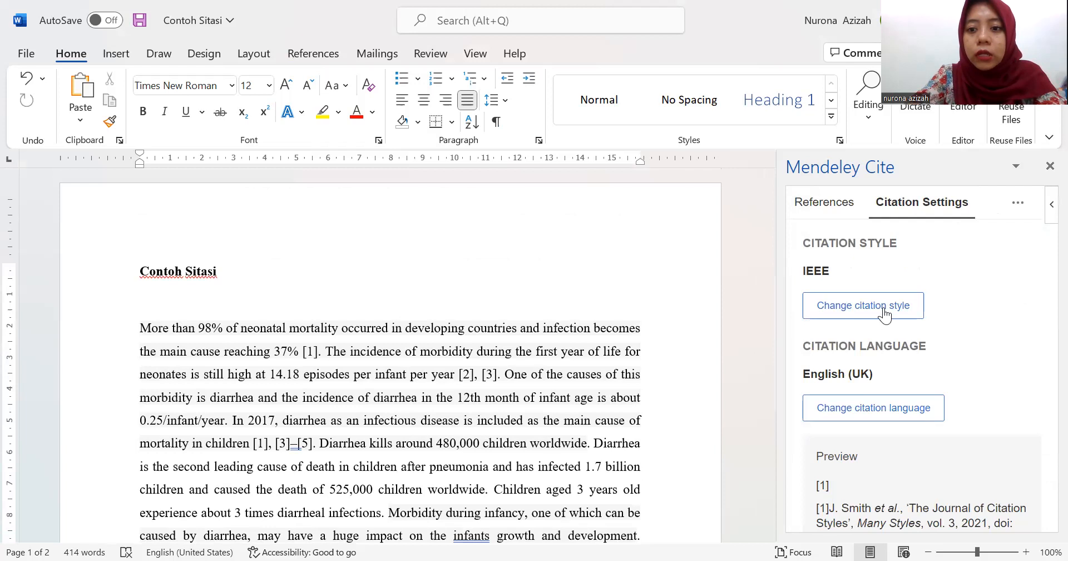
Step: Search for another citation style with "harvard", apply Cardiff University - Harvard and check the citations and bibliography
click(884, 314)
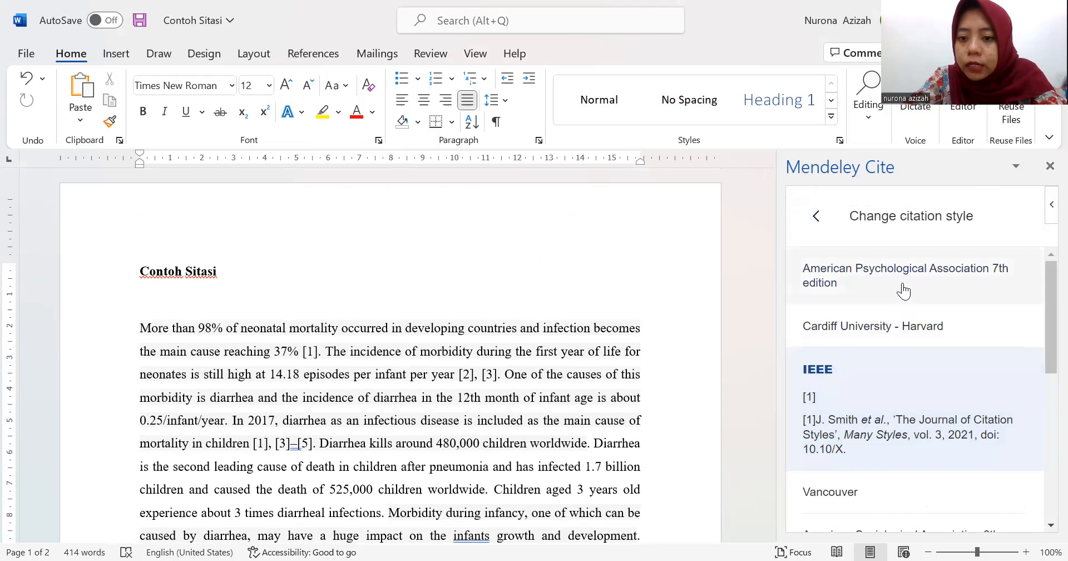
scroll(904, 376, down, 5)
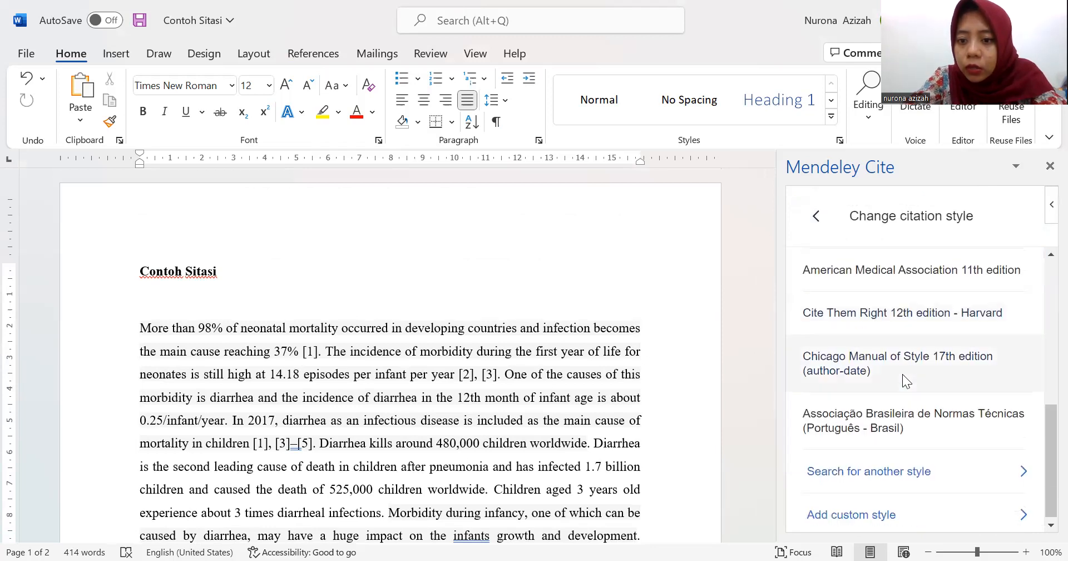
scroll(898, 346, up, 5)
scroll(899, 346, down, 3)
scroll(899, 346, up, 3)
scroll(898, 346, down, 5)
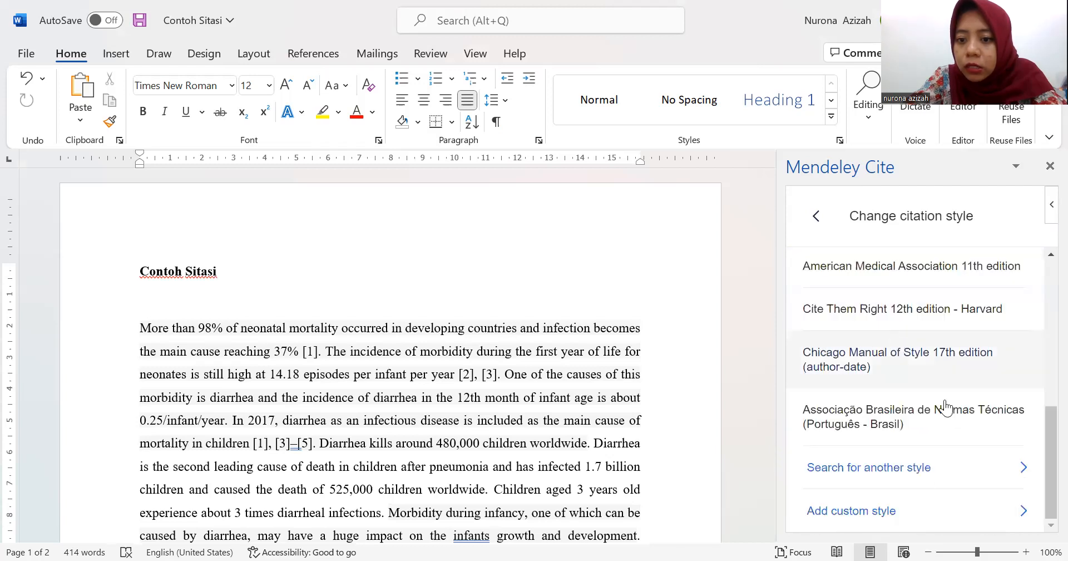
click(892, 479)
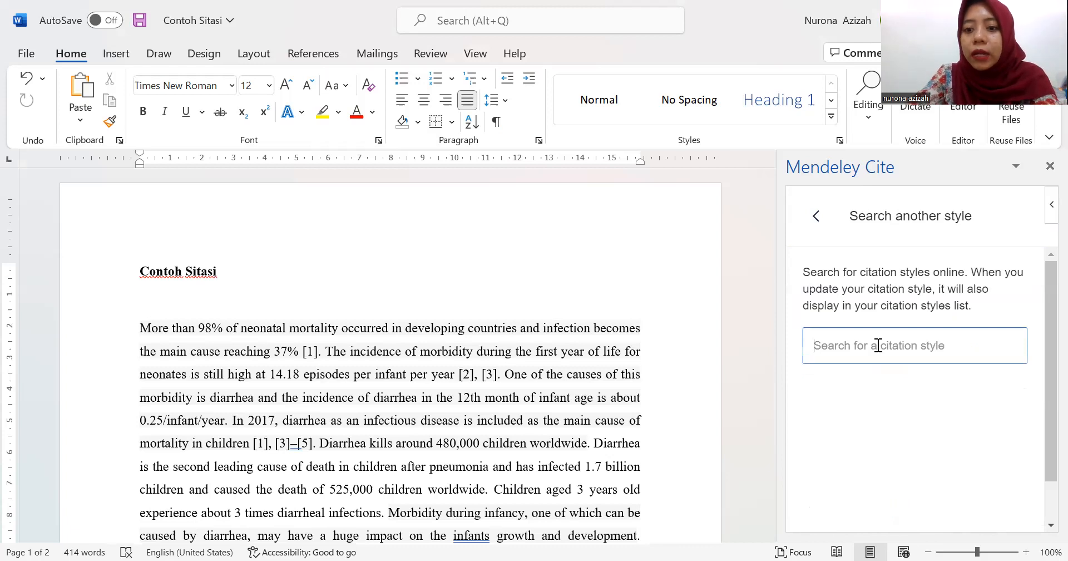
text(harvard)
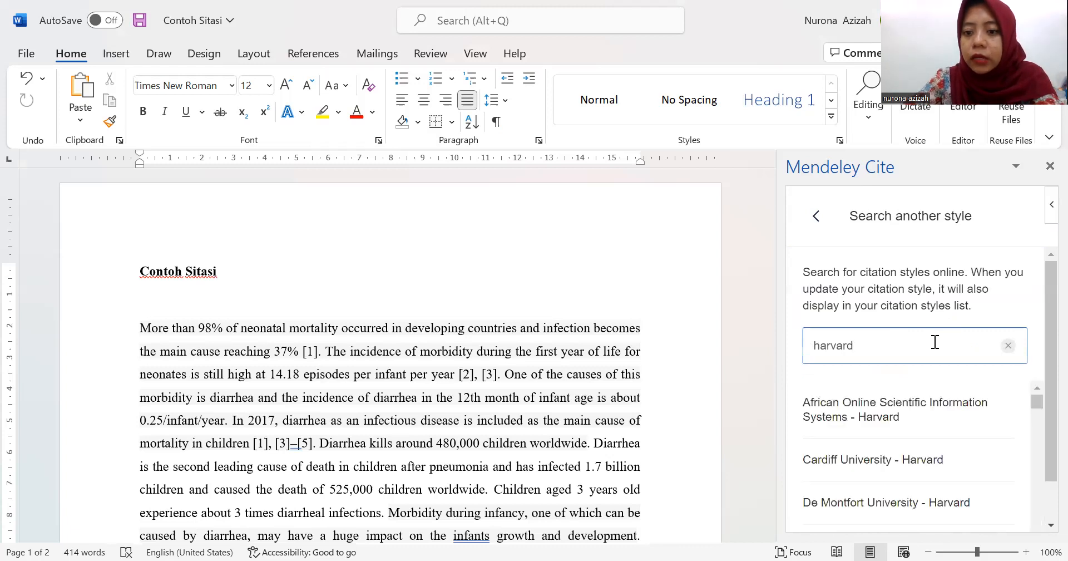
click(880, 471)
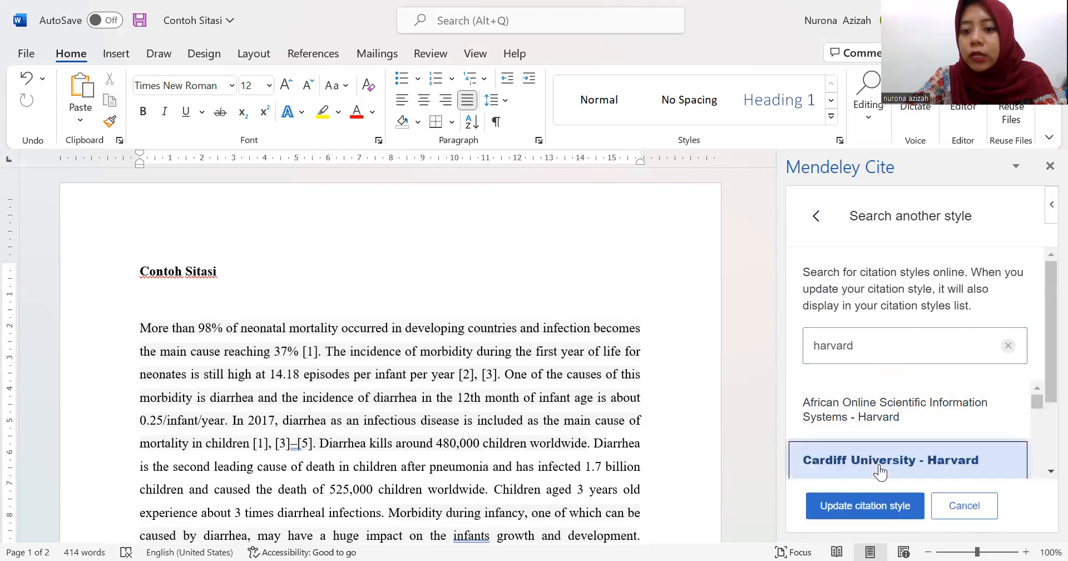
click(857, 516)
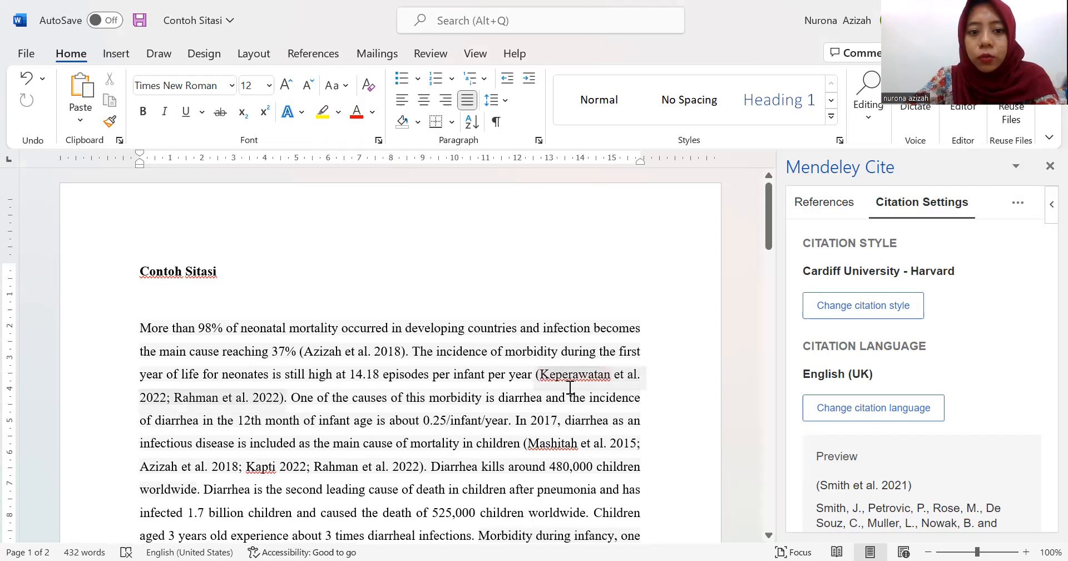
scroll(570, 387, down, 10)
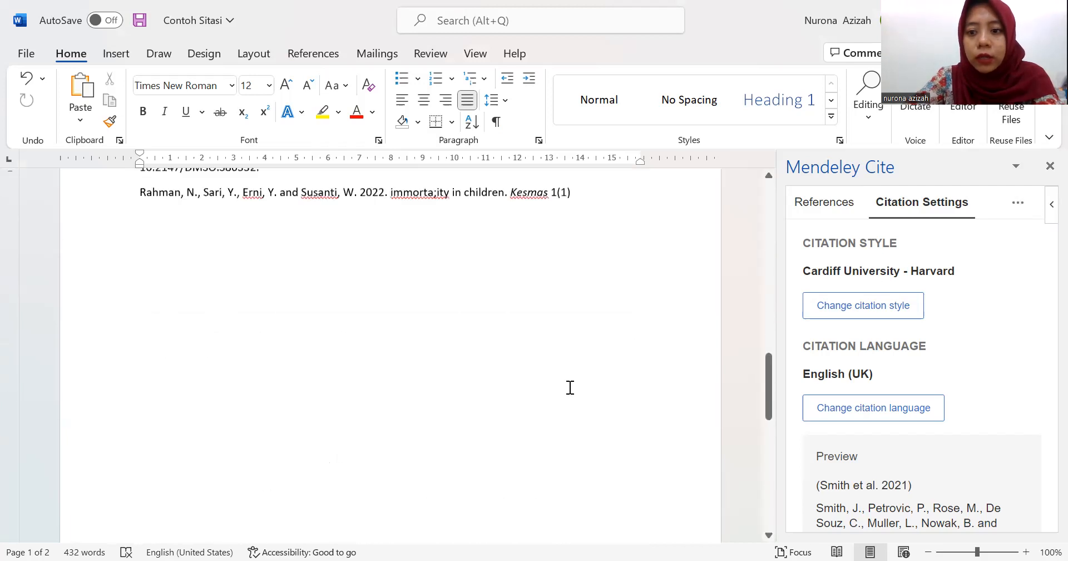
scroll(571, 387, up, 8)
scroll(571, 387, up, 10)
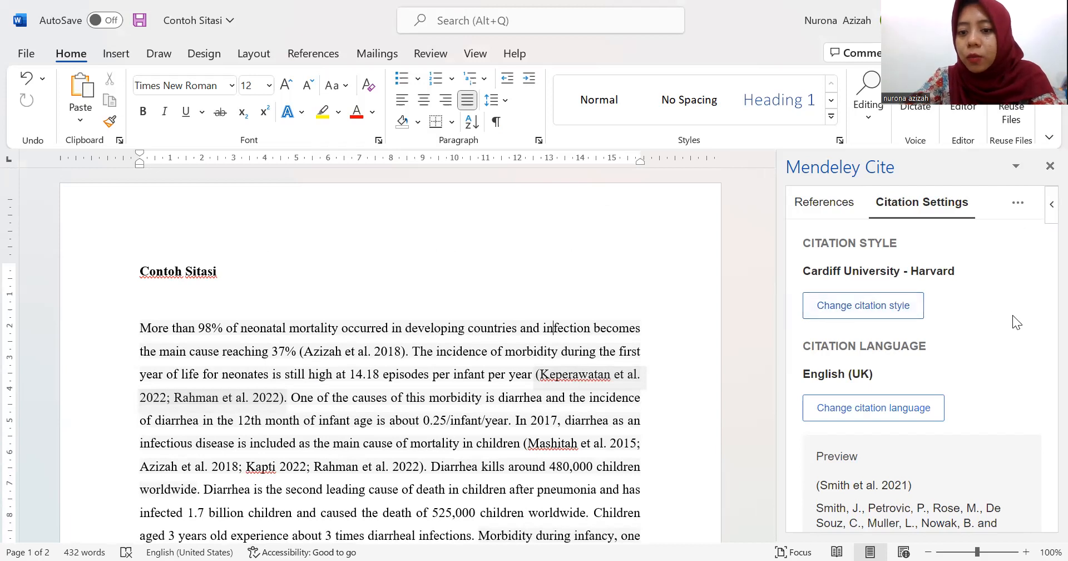
Step: Change the document's Mendeley citation style to Vancouver
scroll(984, 345, down, 1)
scroll(983, 345, up, 1)
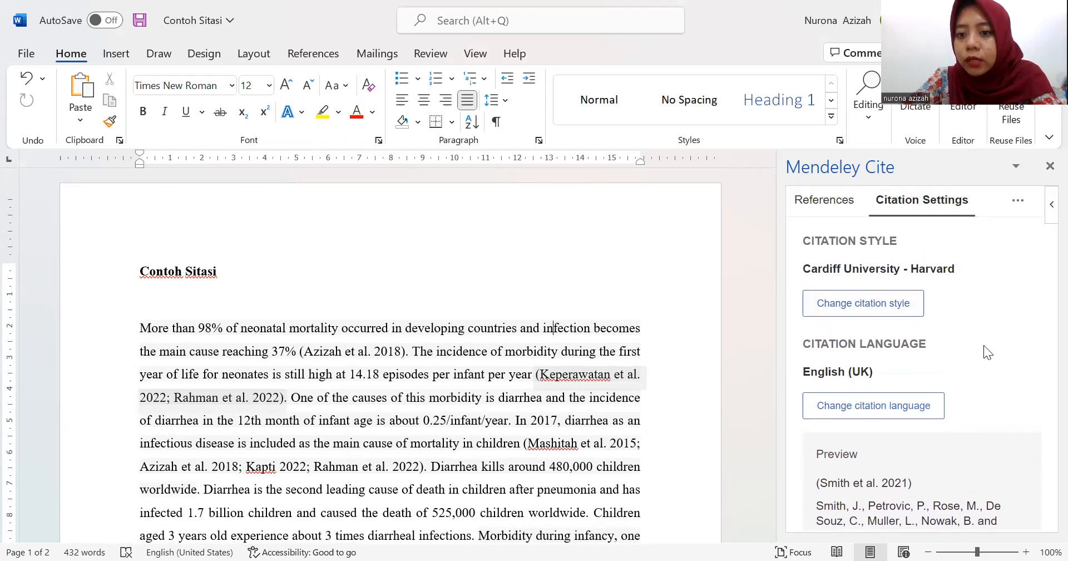
click(881, 305)
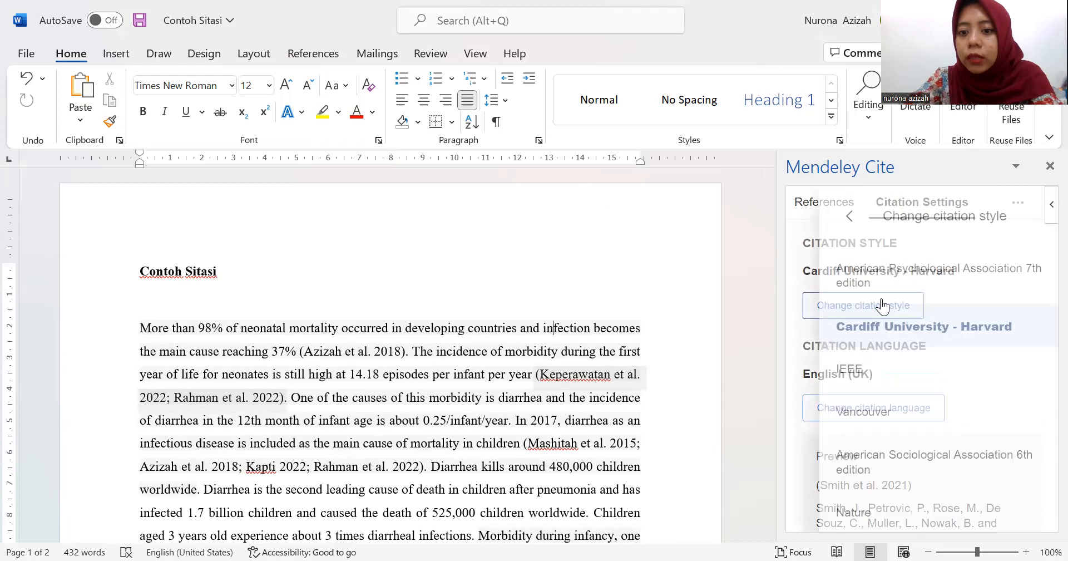
scroll(888, 456, down, 3)
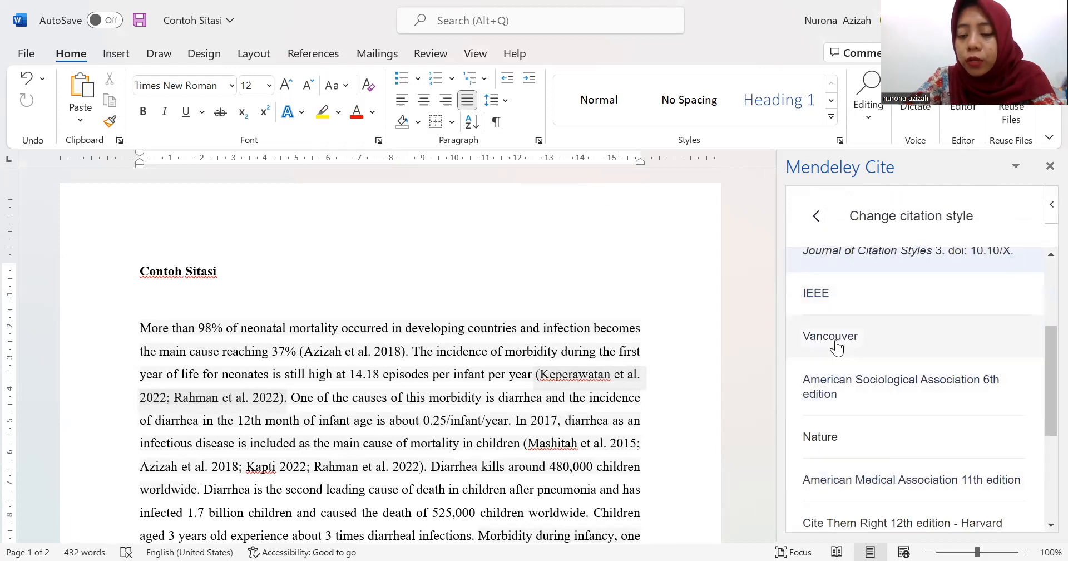
click(907, 351)
click(886, 507)
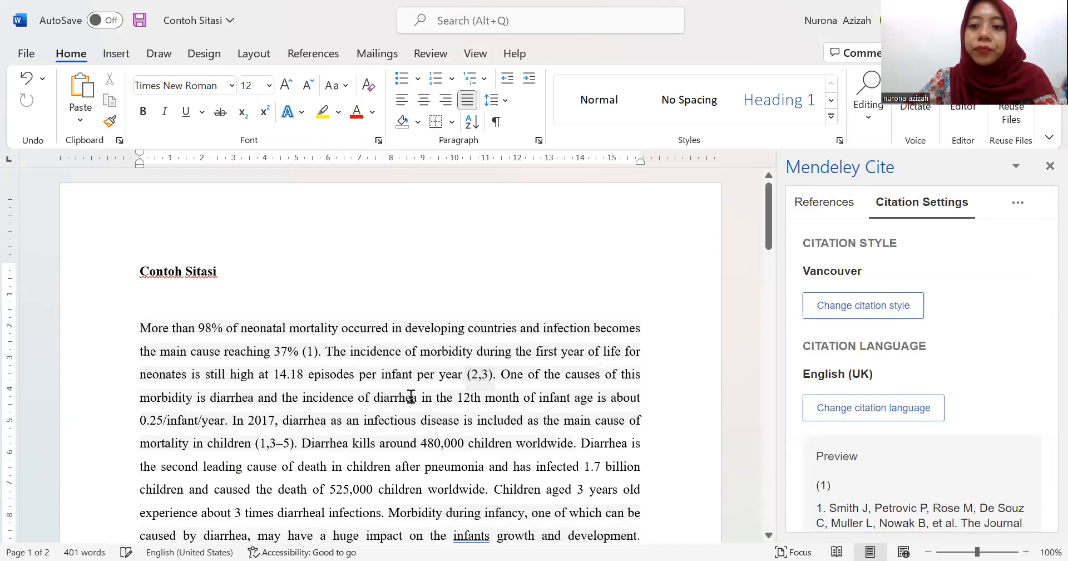
Step: Examine how the numbered in-text citations correspond to the entries under "Daftar Pustaka:" in the Vancouver style
click(498, 374)
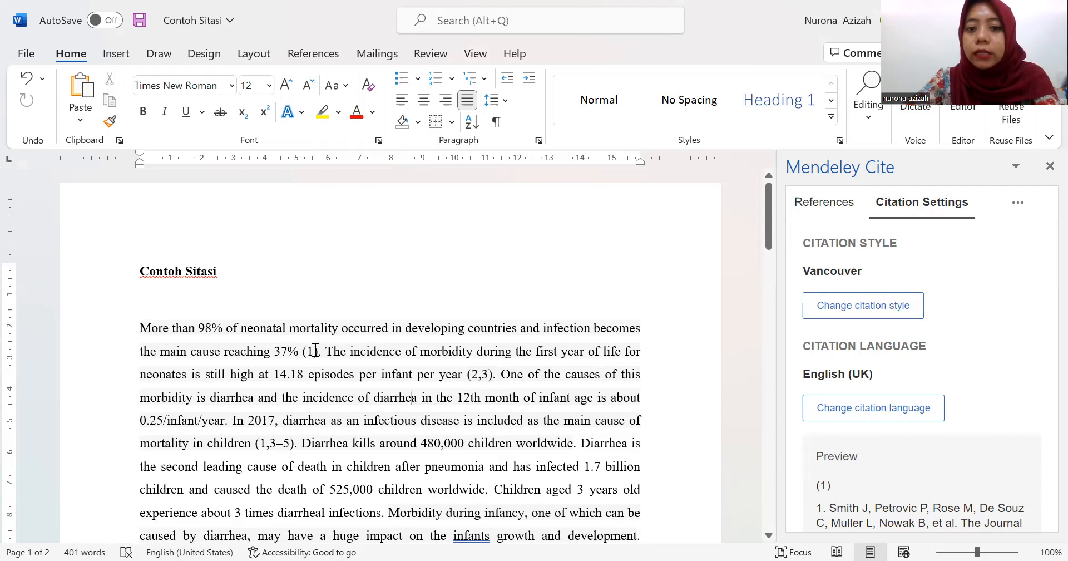
scroll(315, 349, down, 3)
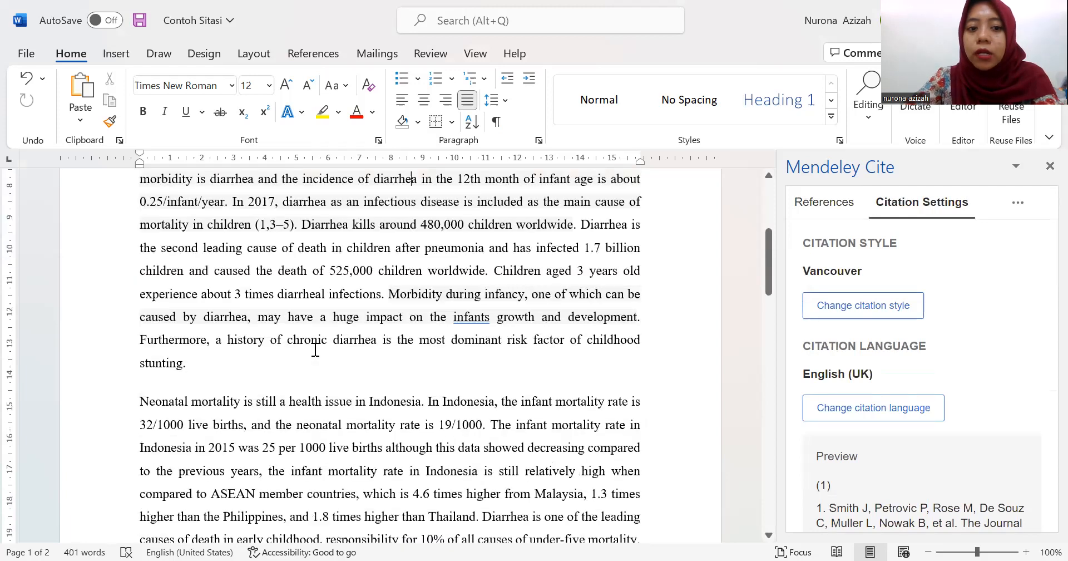
scroll(315, 350, down, 4)
scroll(315, 350, up, 7)
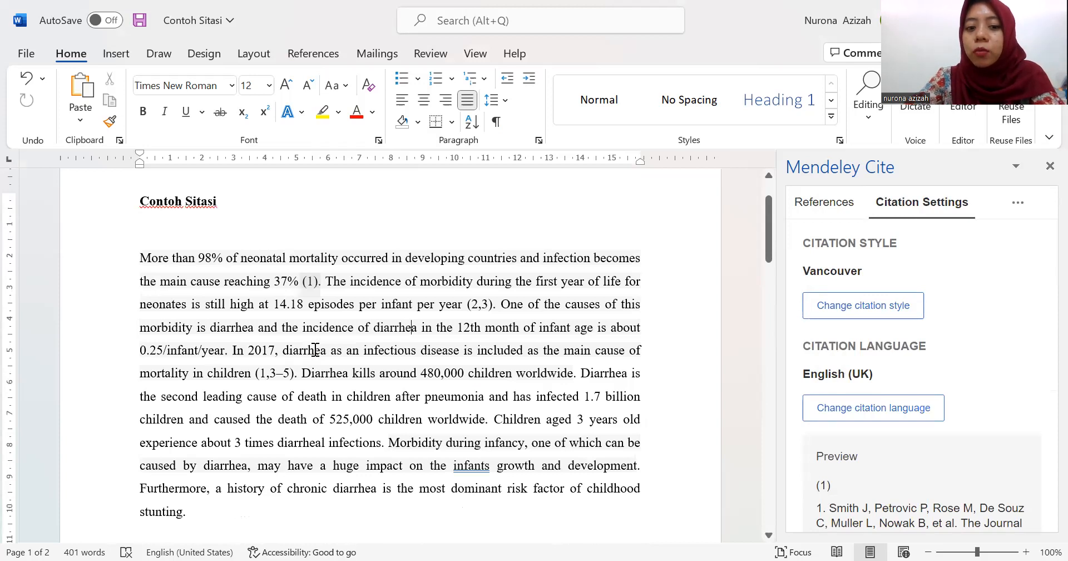
scroll(315, 350, down, 3)
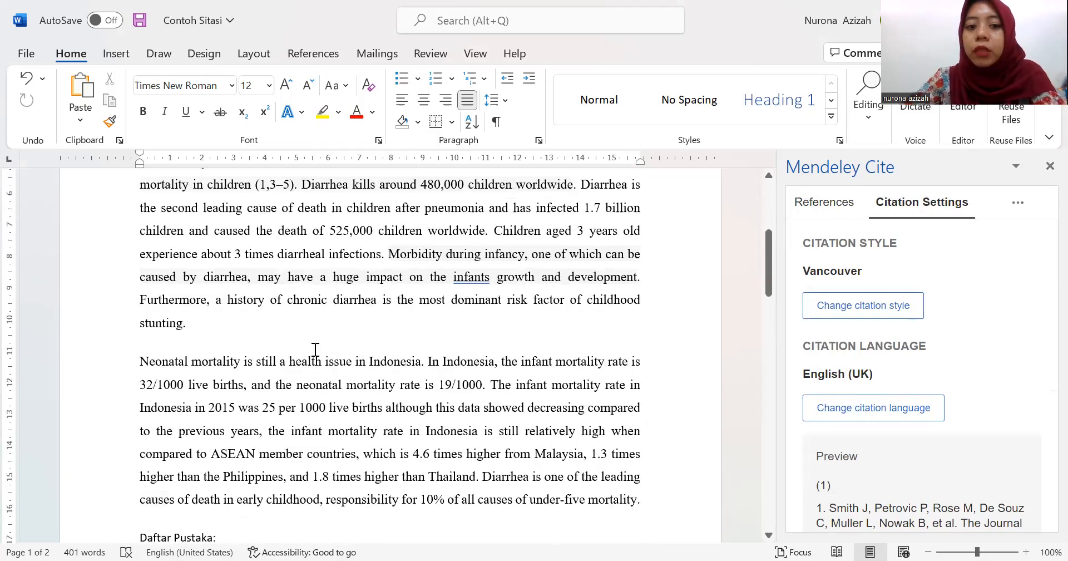
scroll(377, 297, up, 4)
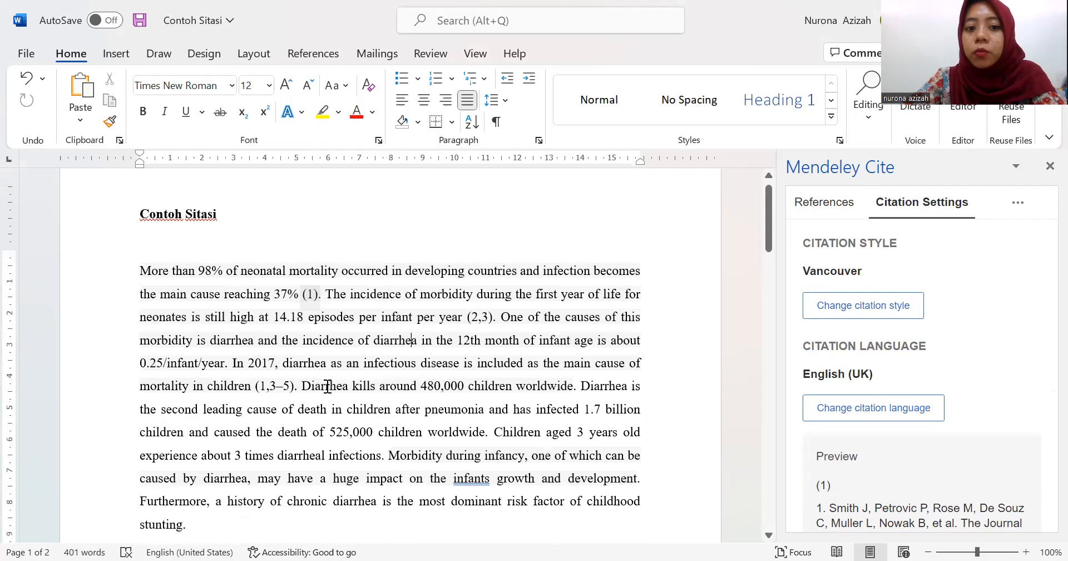
scroll(327, 384, up, 1)
click(315, 351)
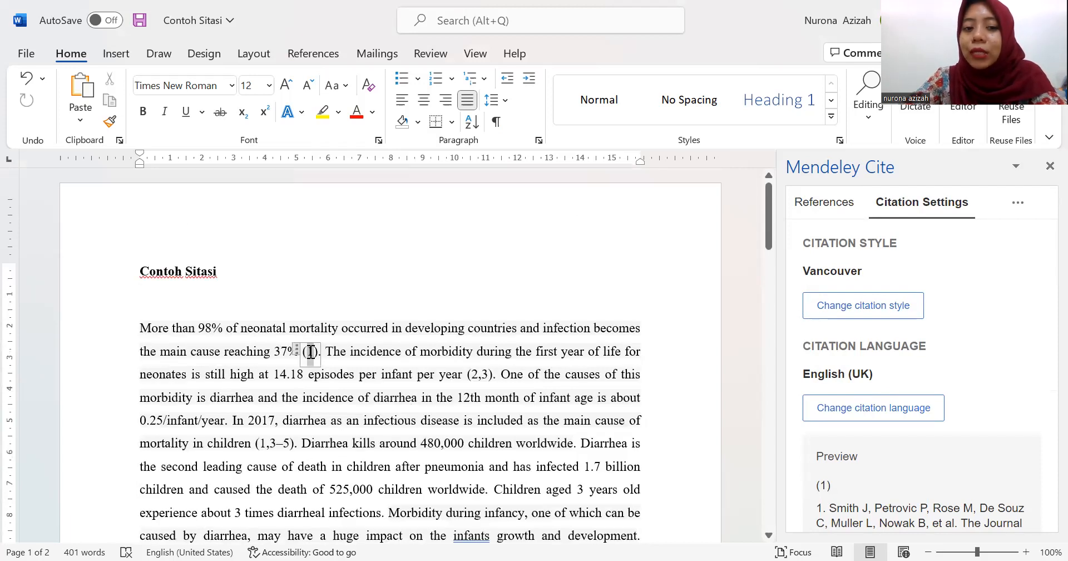
double_click(310, 352)
click(347, 350)
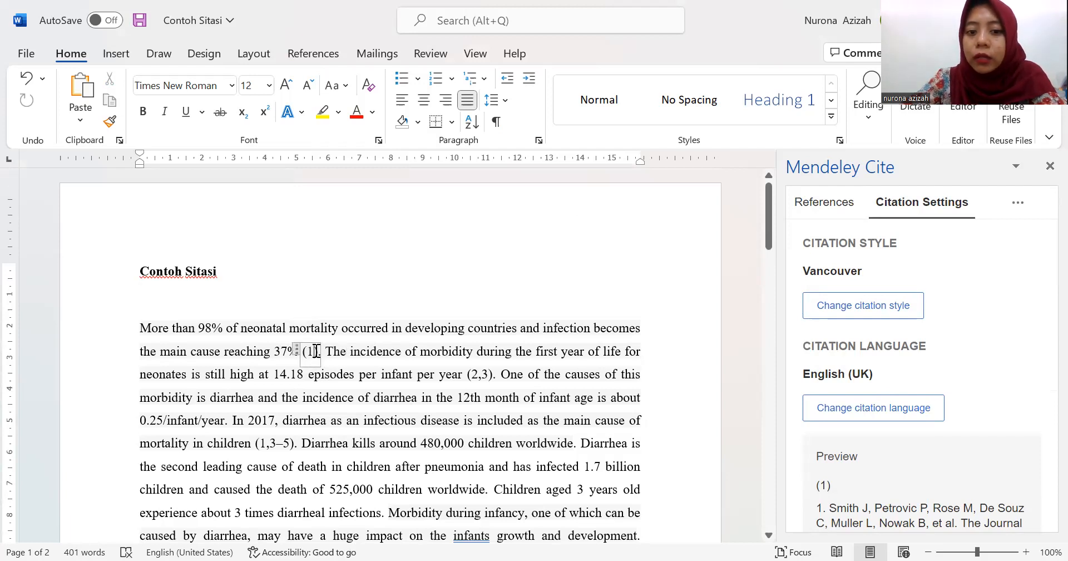
scroll(316, 351, down, 5)
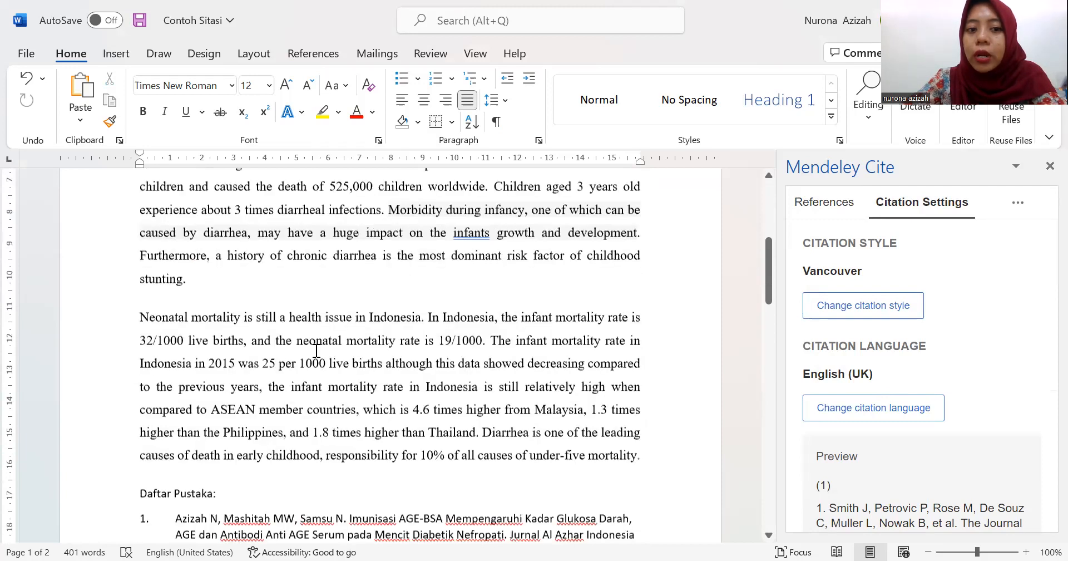
scroll(316, 350, down, 3)
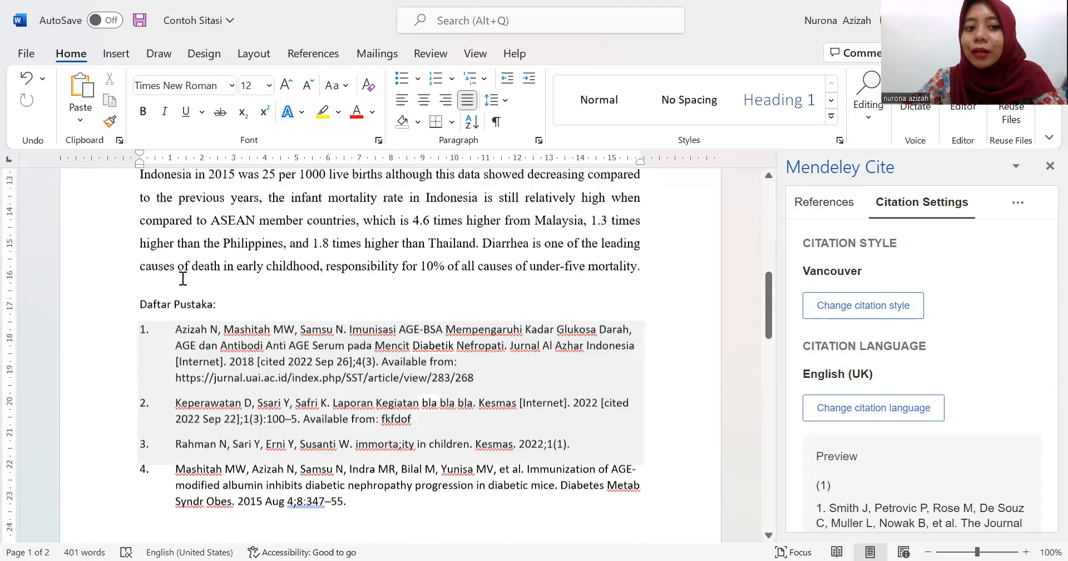
scroll(180, 275, down, 1)
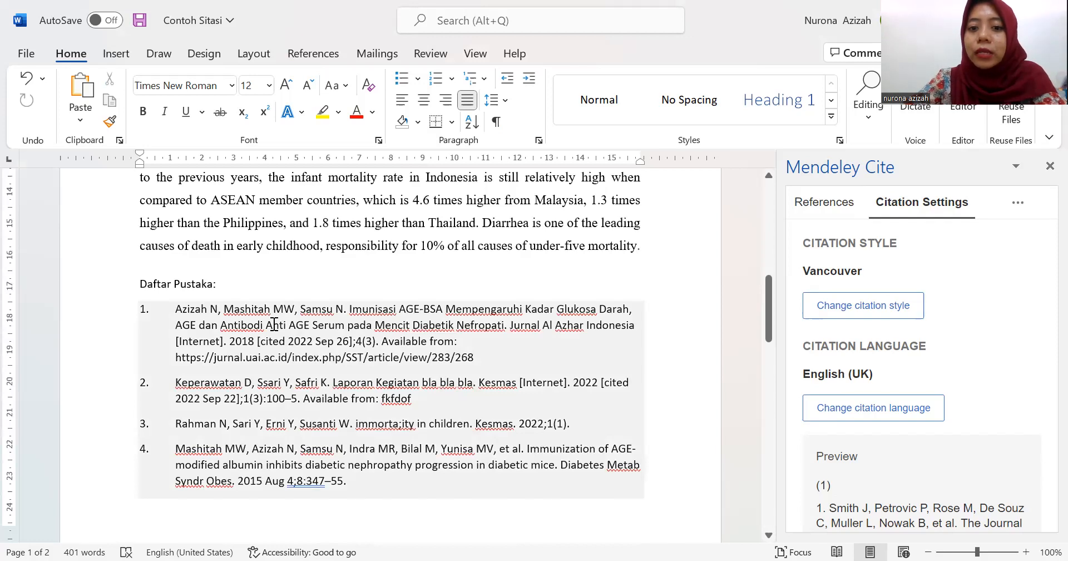
click(274, 324)
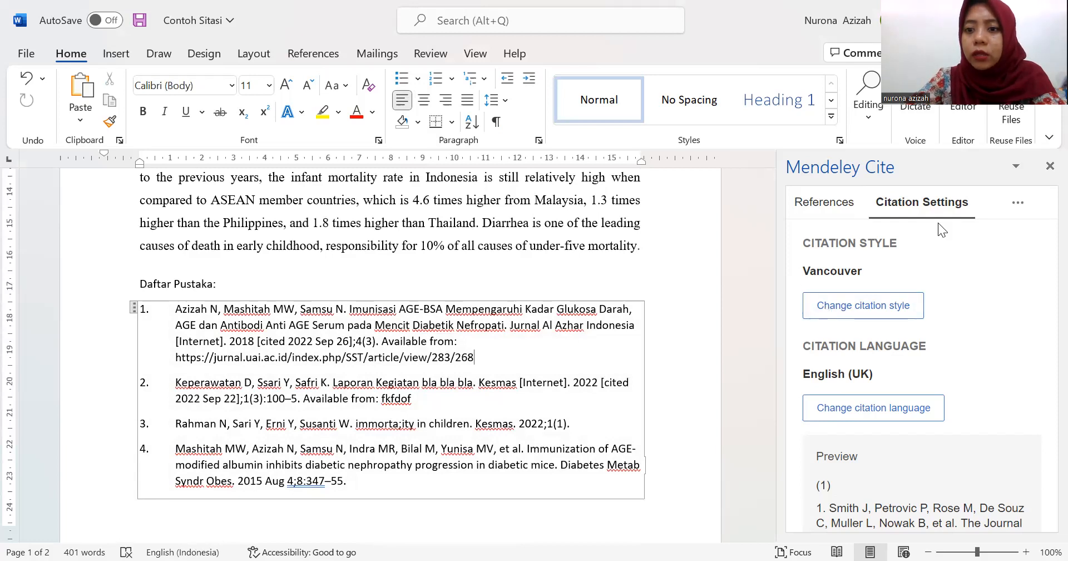
Step: Change the document's Mendeley citation style to Cite Them Right 12th edition - Harvard
click(888, 307)
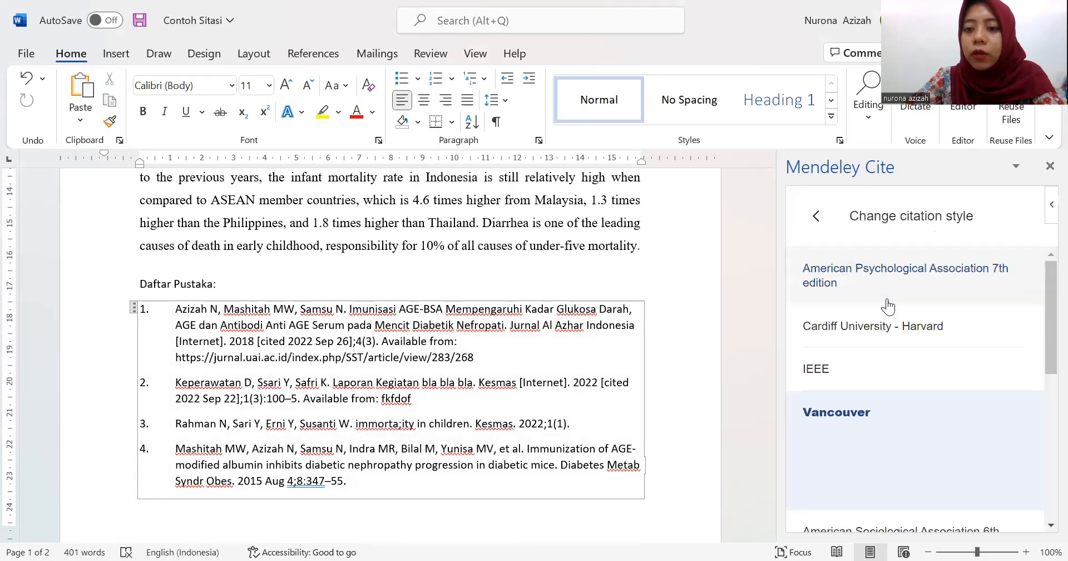
scroll(945, 323, down, 1)
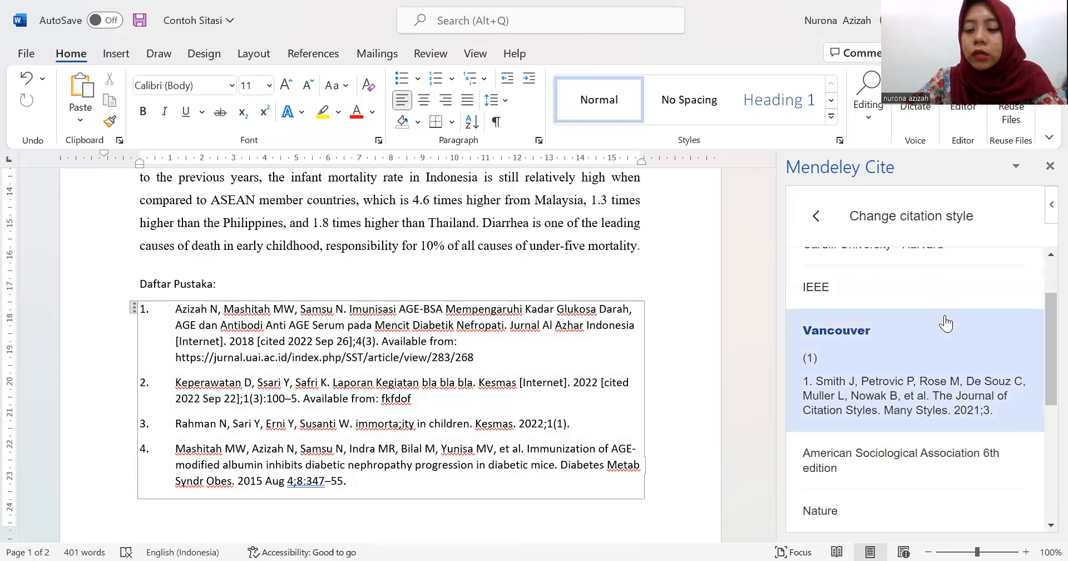
scroll(515, 235, up, 10)
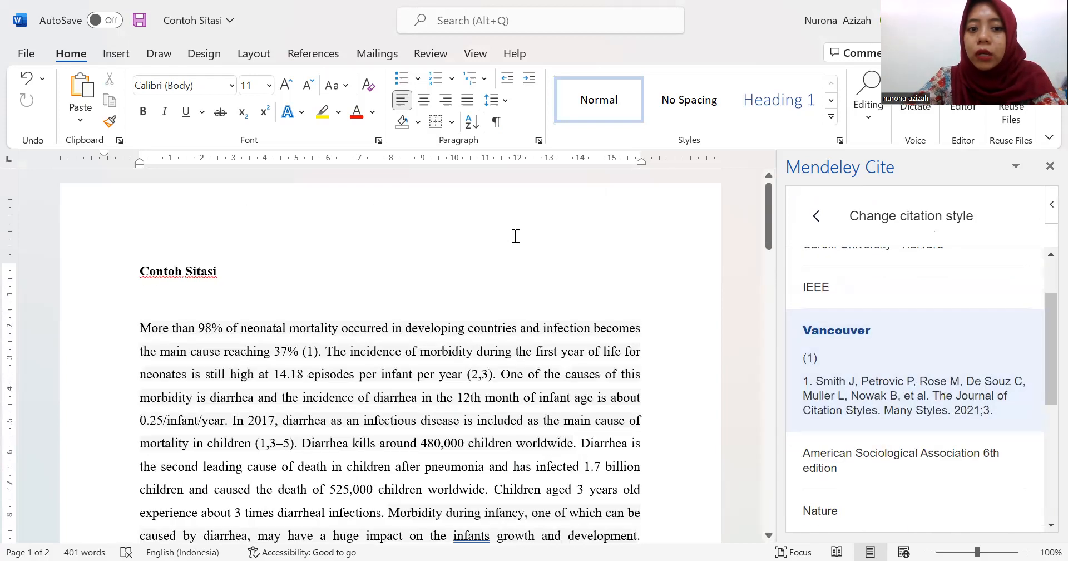
click(321, 351)
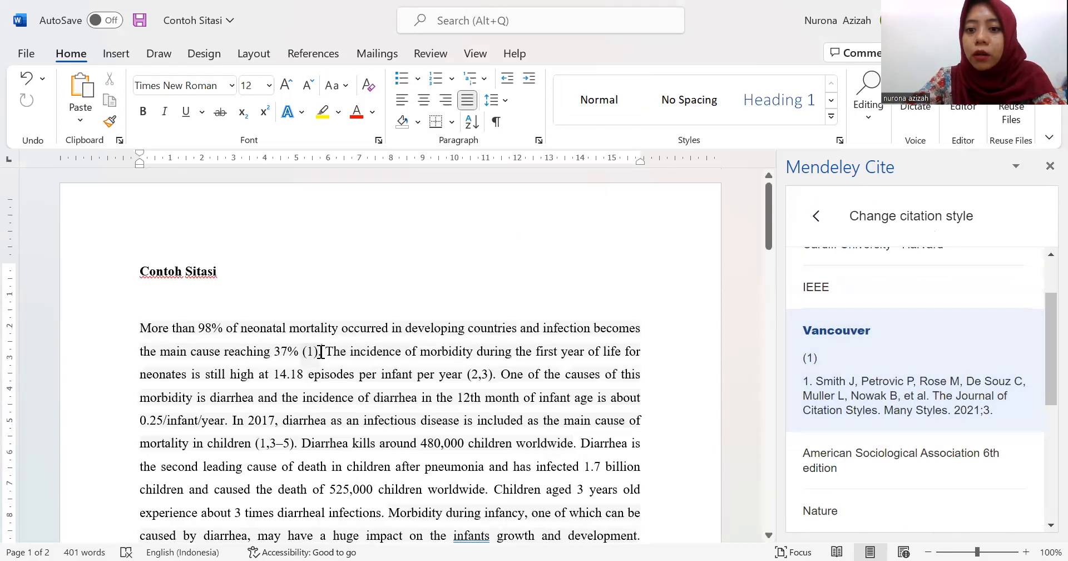
scroll(925, 407, down, 5)
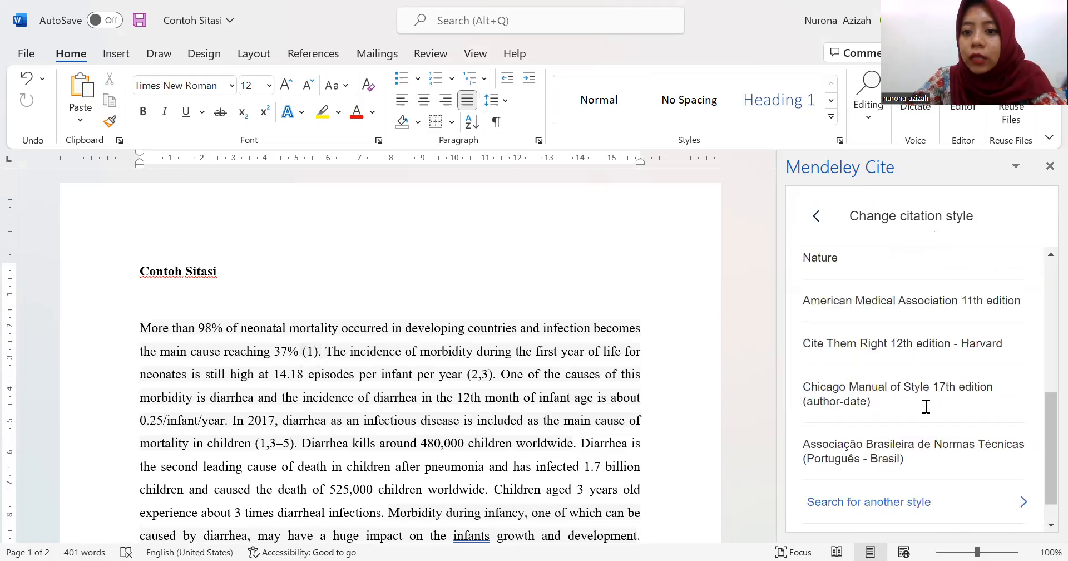
scroll(925, 407, up, 5)
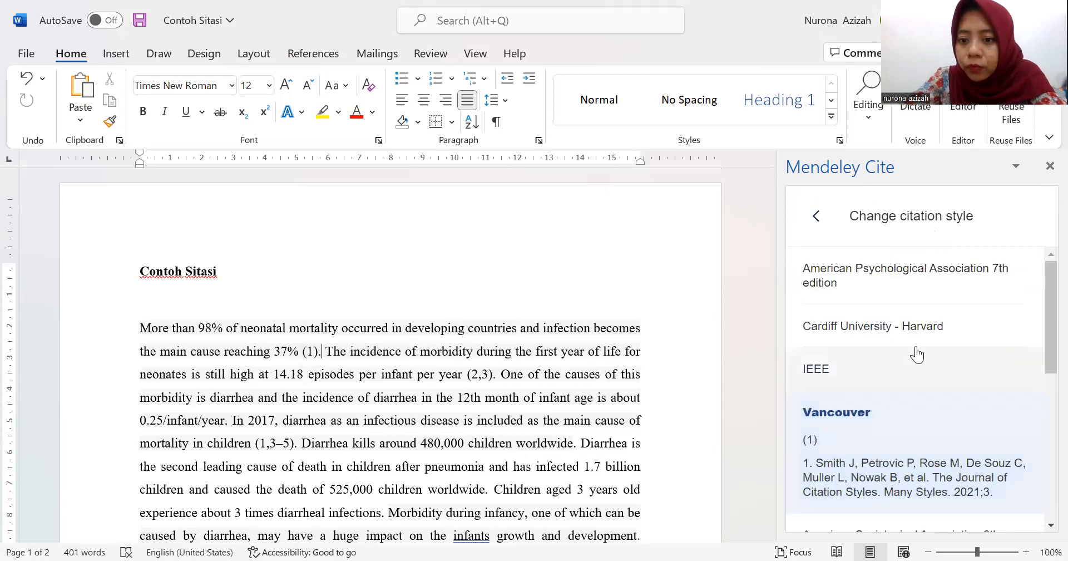
scroll(915, 352, down, 5)
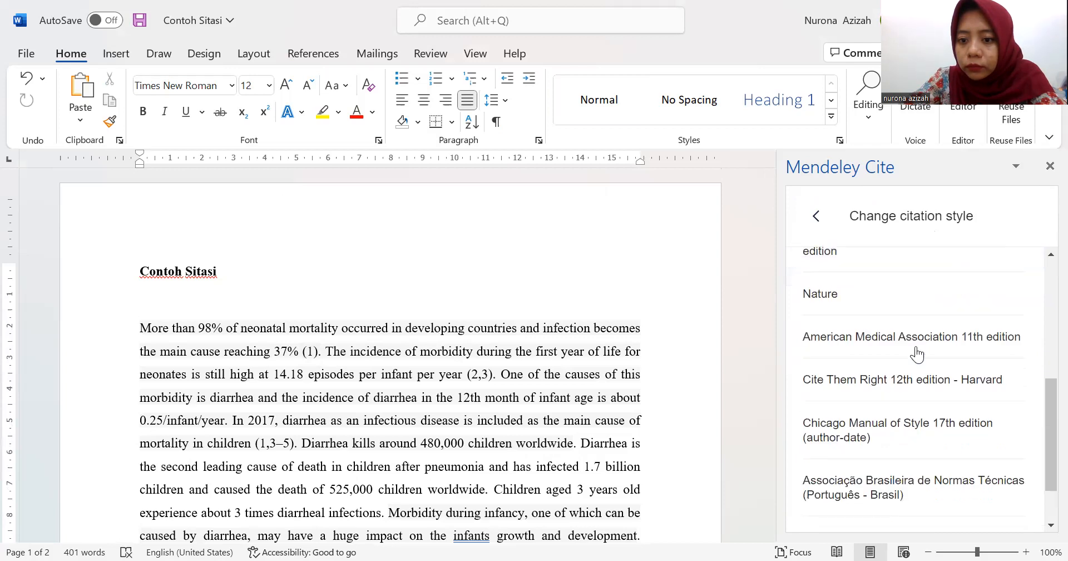
click(874, 385)
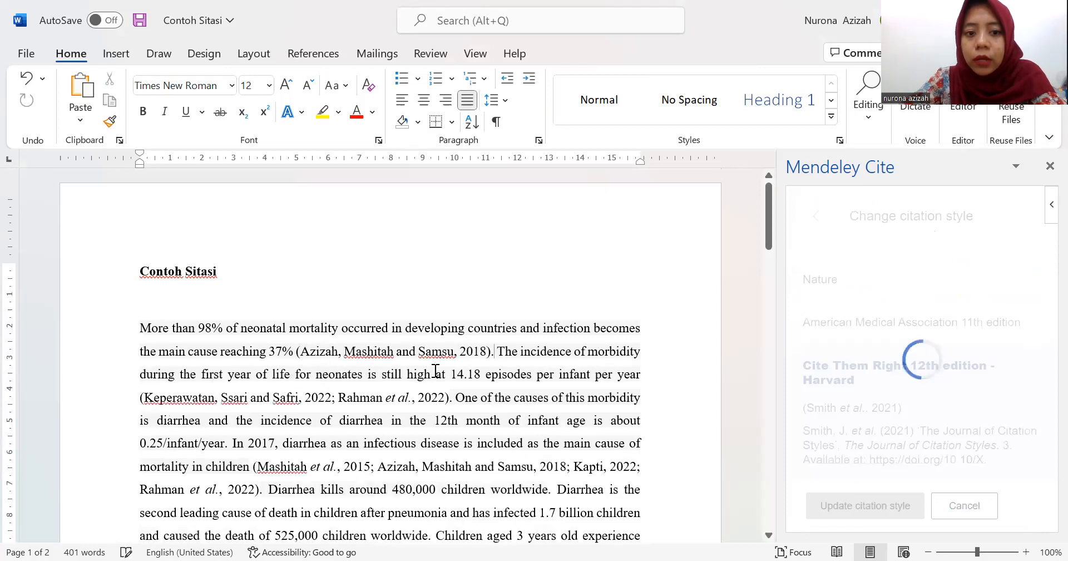
Step: Examine the author-date format of the first in-text citation and the bibliography entries in the Cite Them Right Harvard style
drag(439, 348, 481, 349)
click(482, 350)
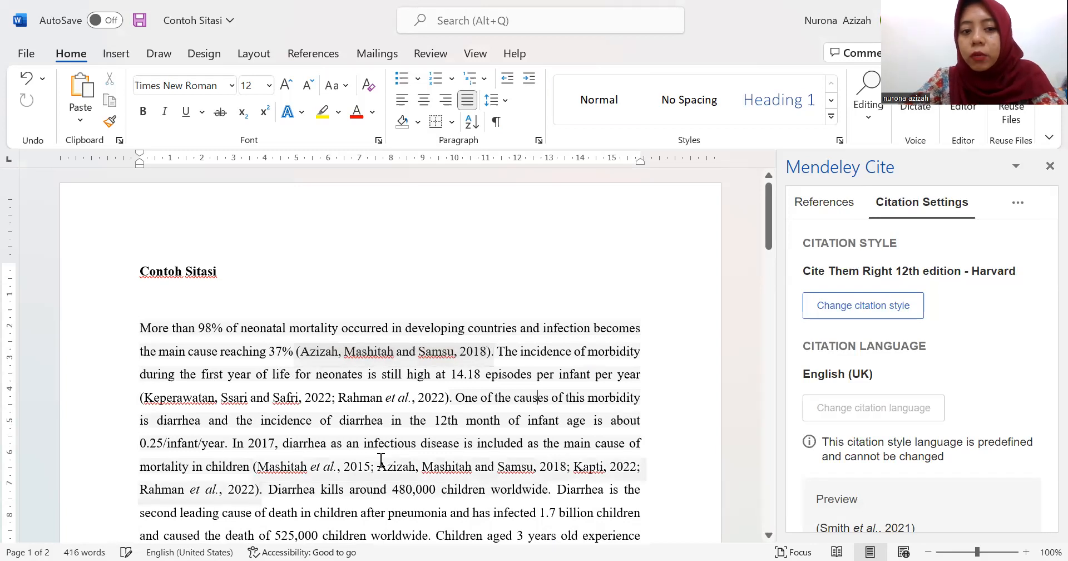
scroll(363, 304, down, 1)
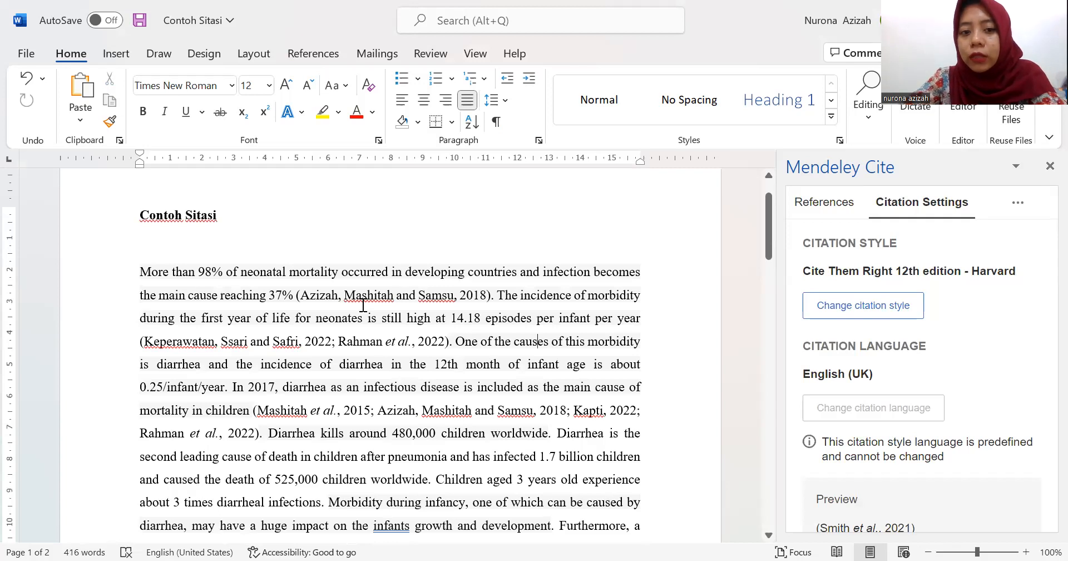
click(358, 292)
drag(358, 292, 317, 297)
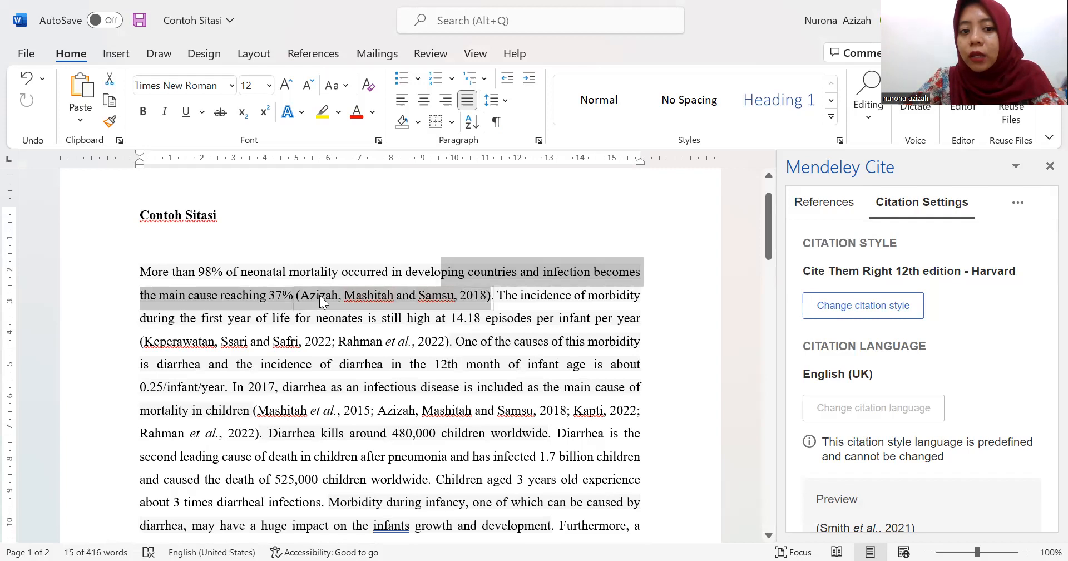
click(319, 295)
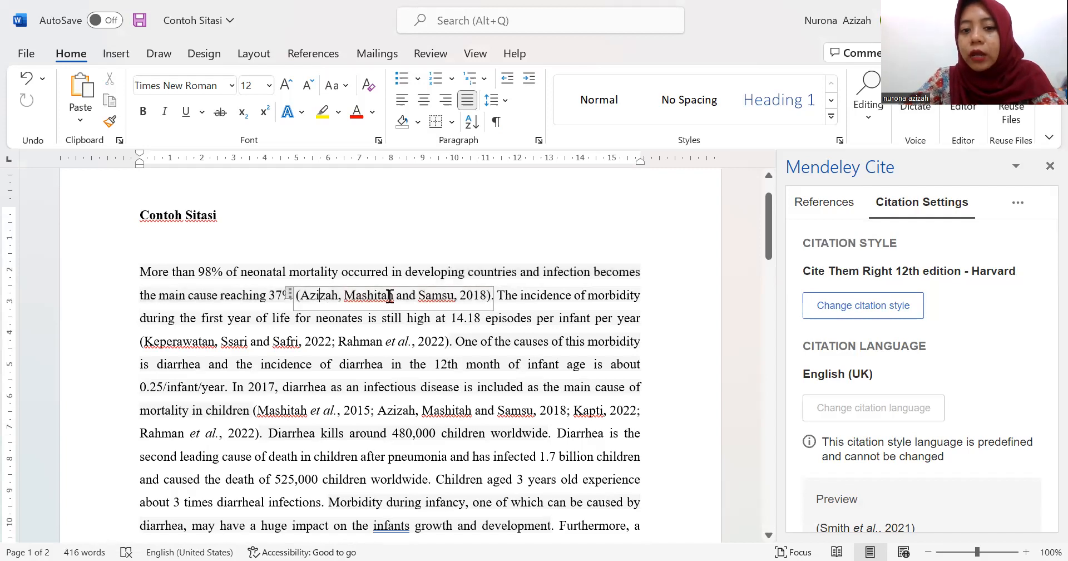
click(318, 299)
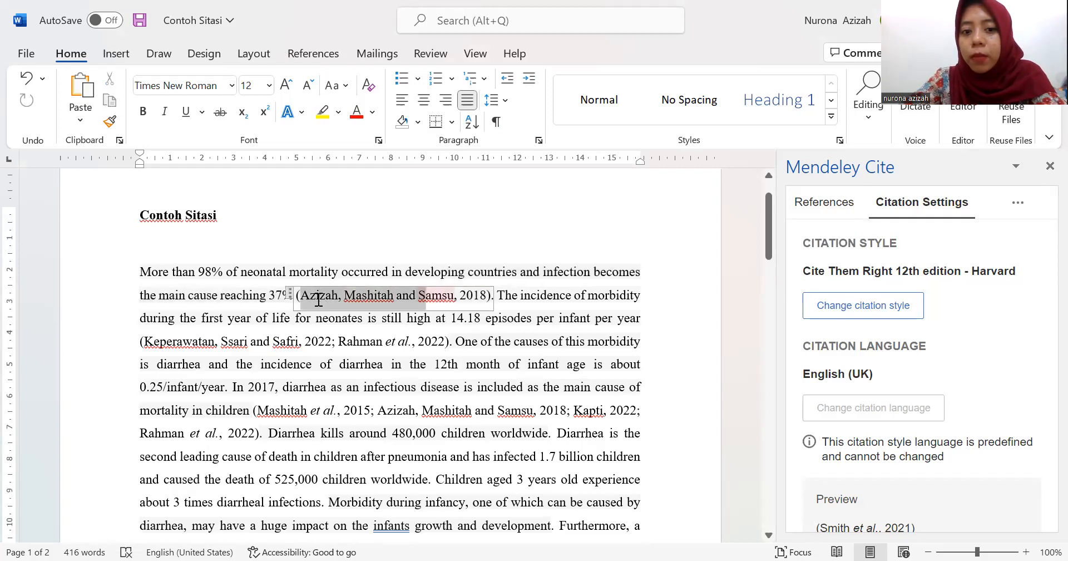
double_click(318, 300)
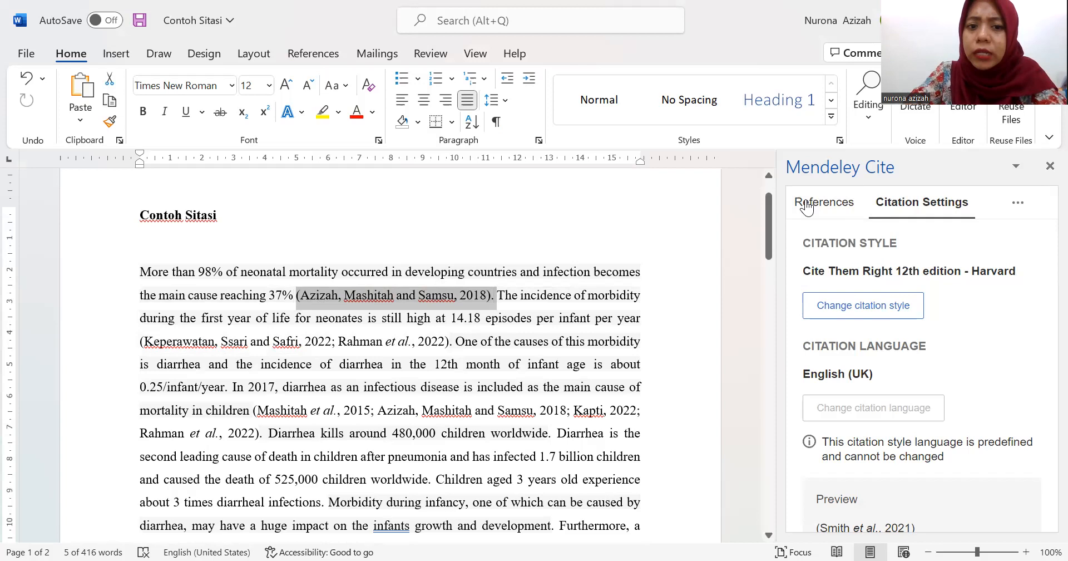
scroll(807, 207, down, 15)
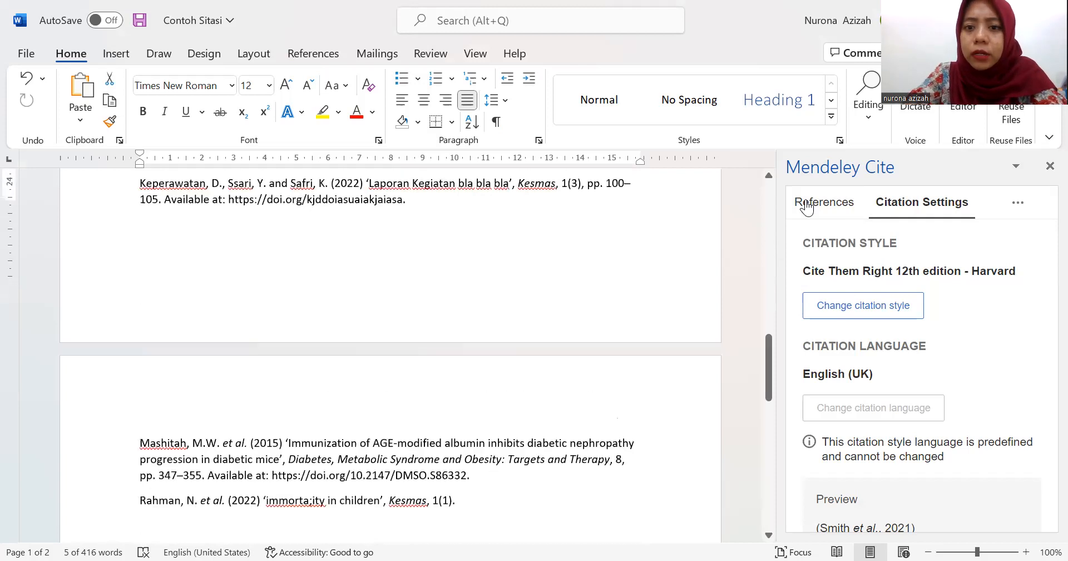
scroll(807, 207, up, 15)
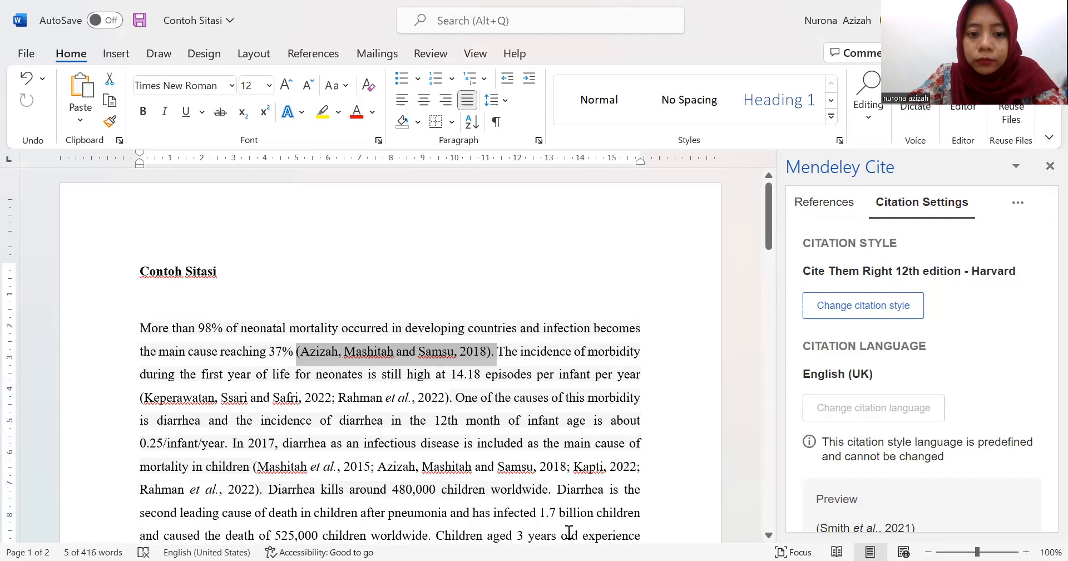
click(536, 467)
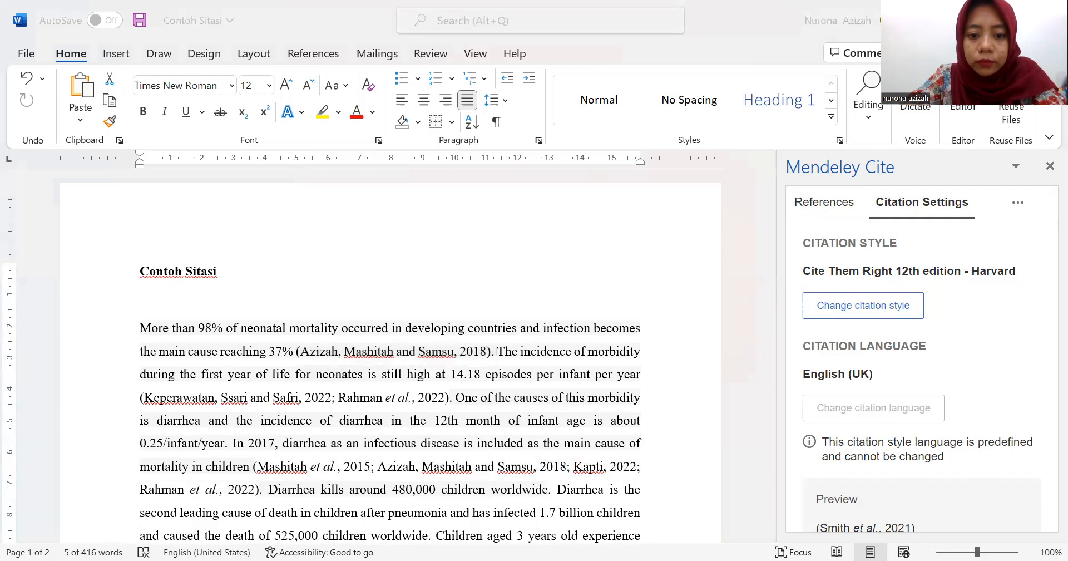